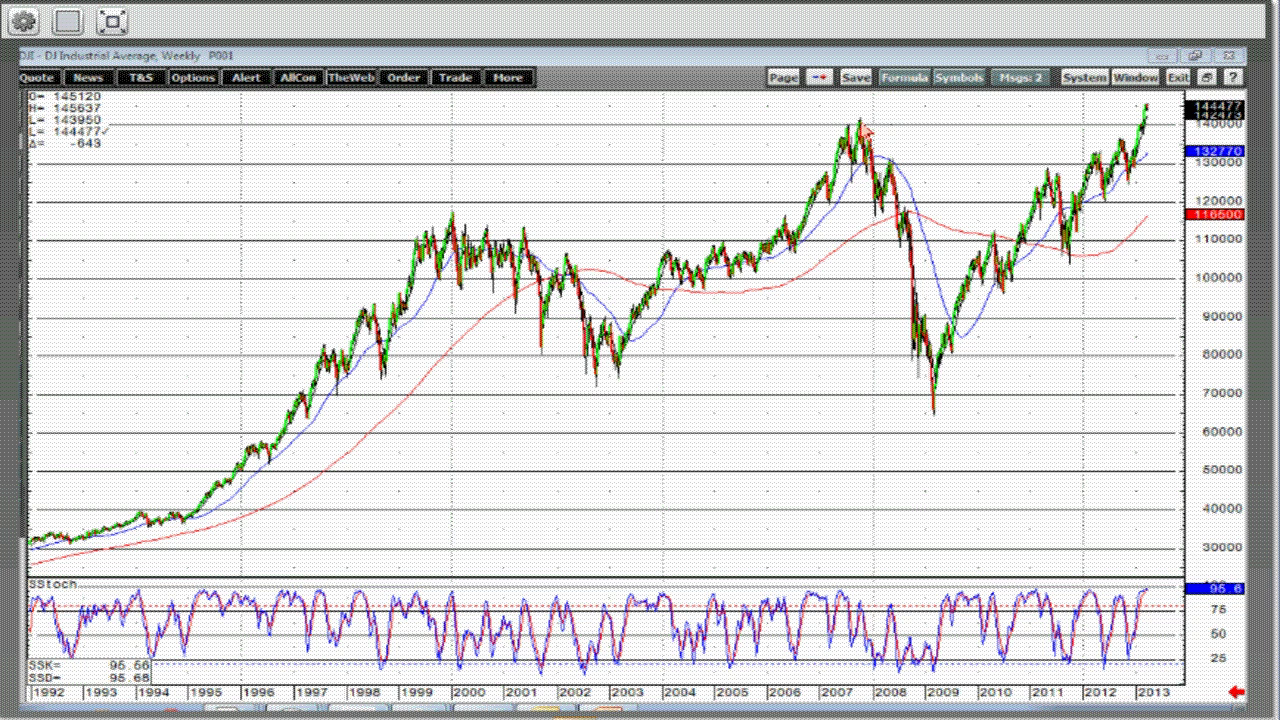
- Switch the DJ Industrial Average chart from weekly to daily bars and bring the 2007–2008 peak and decline into view
left_click(866, 132)
mouse_move(762, 268)
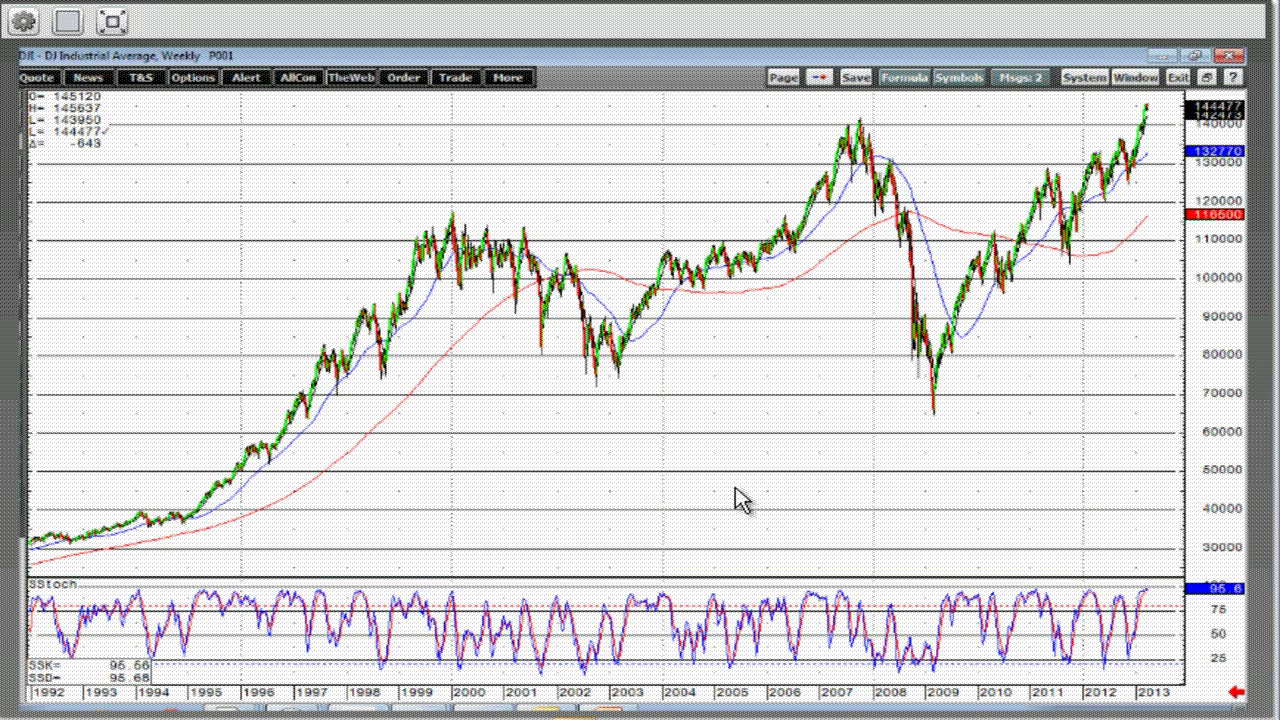
key("d")
left_click_drag(257, 320, 432, 365)
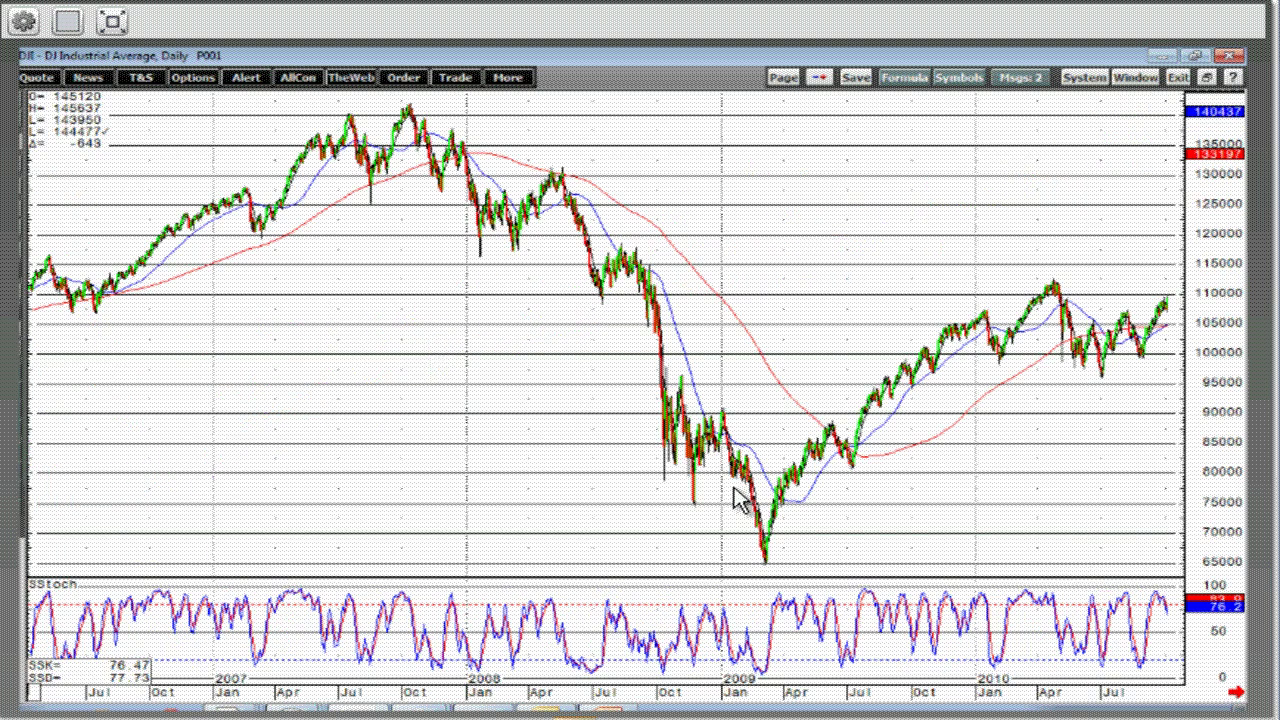
key("Up")
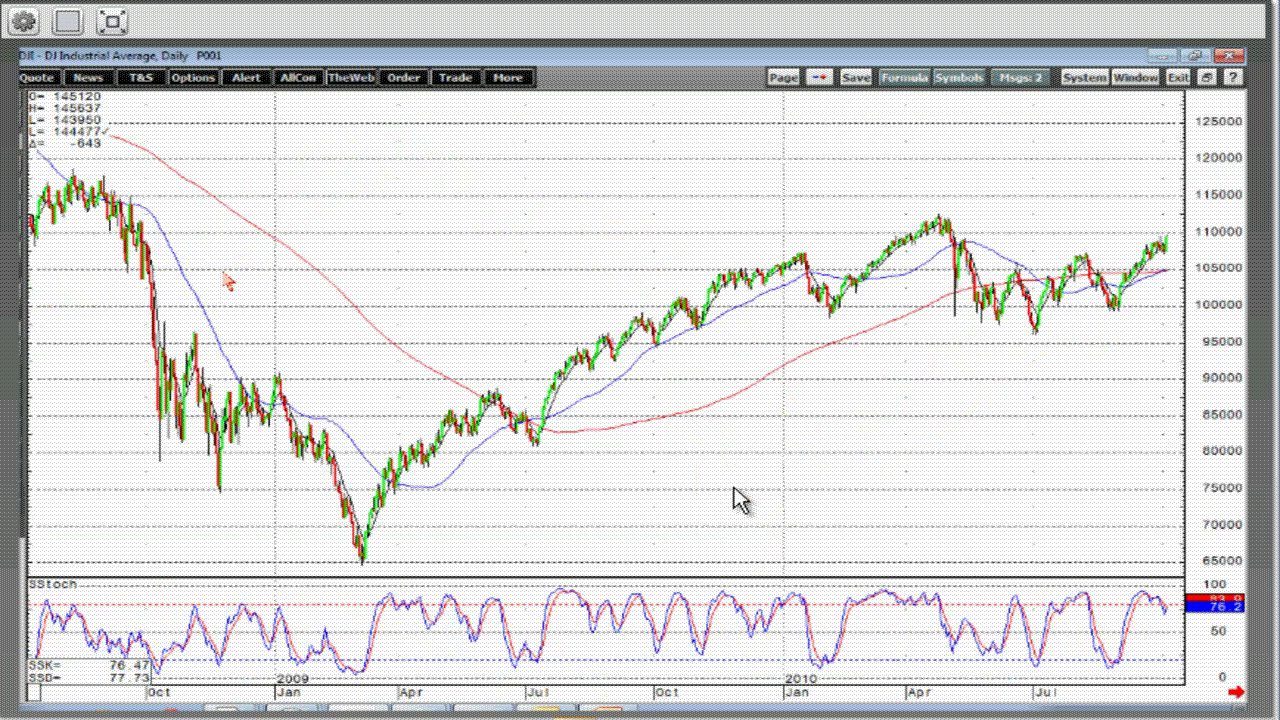
key("Left")
key("Left")
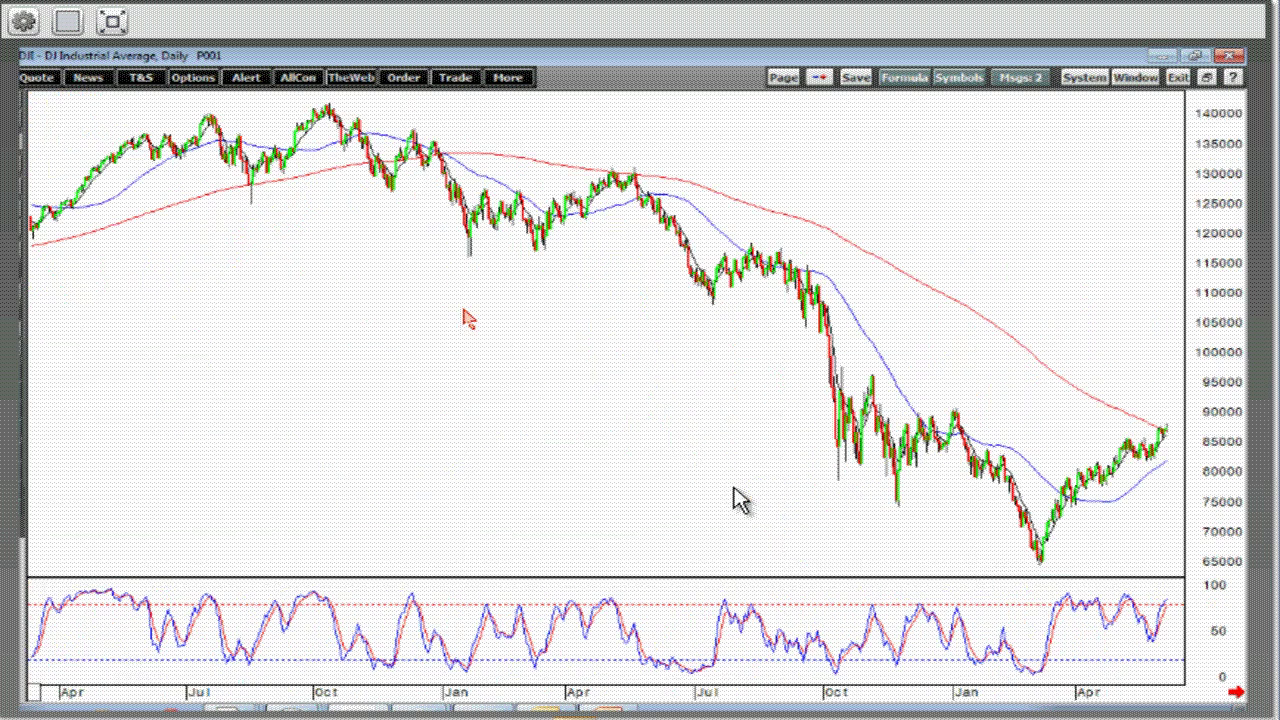
key("Left")
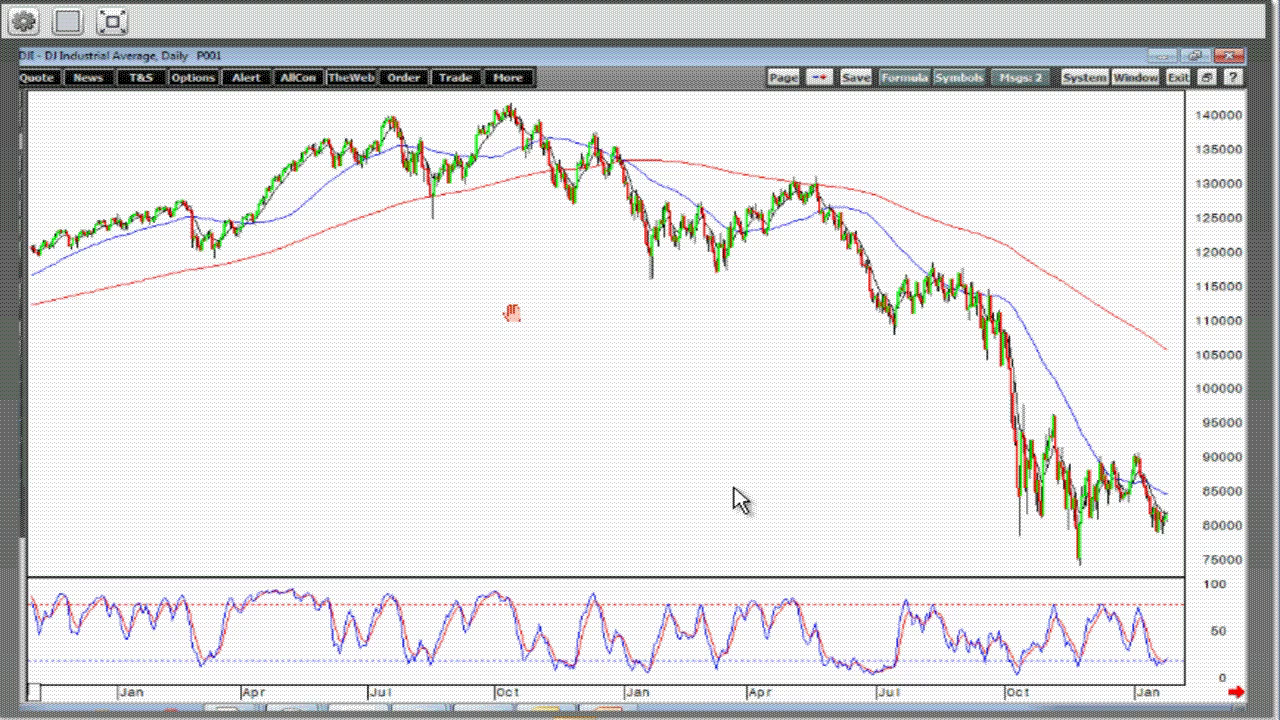
key("Left")
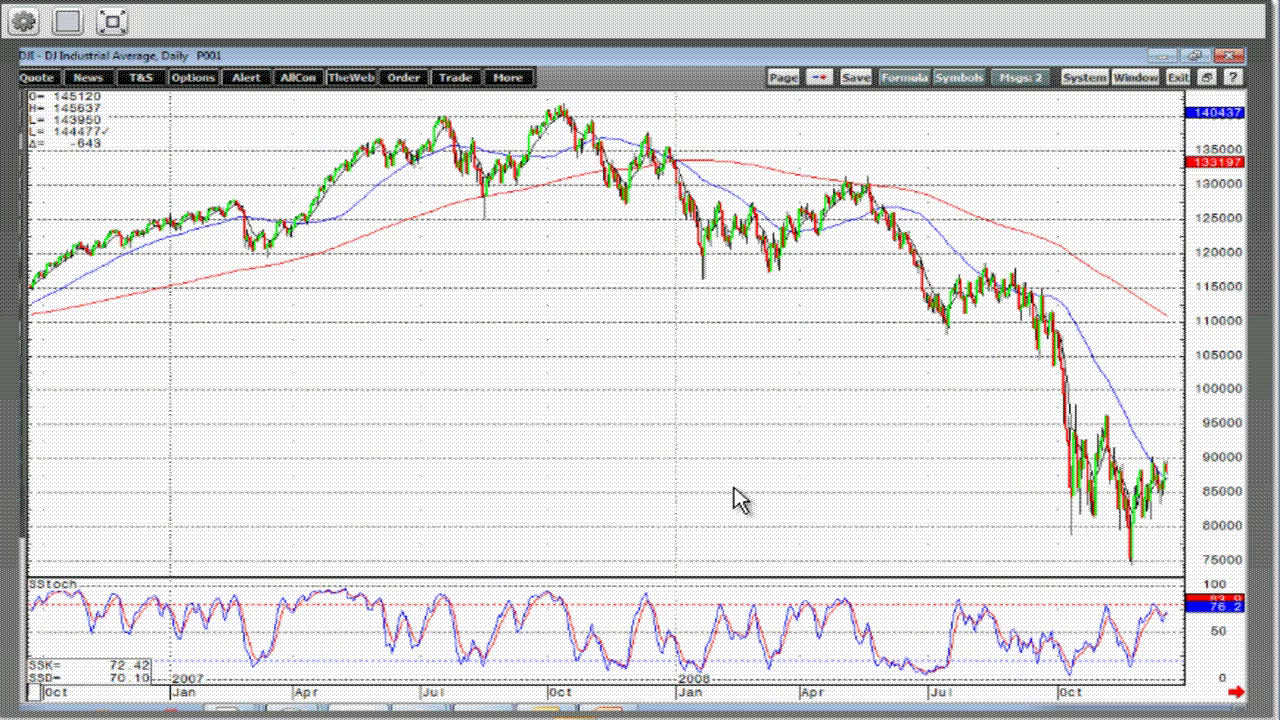
- Enlarge the daily bars around the October 2007 peak, showing about June 2007 to early February 2008
scroll(297, 349, "up", 2)
left_click_drag(297, 349, 580, 349)
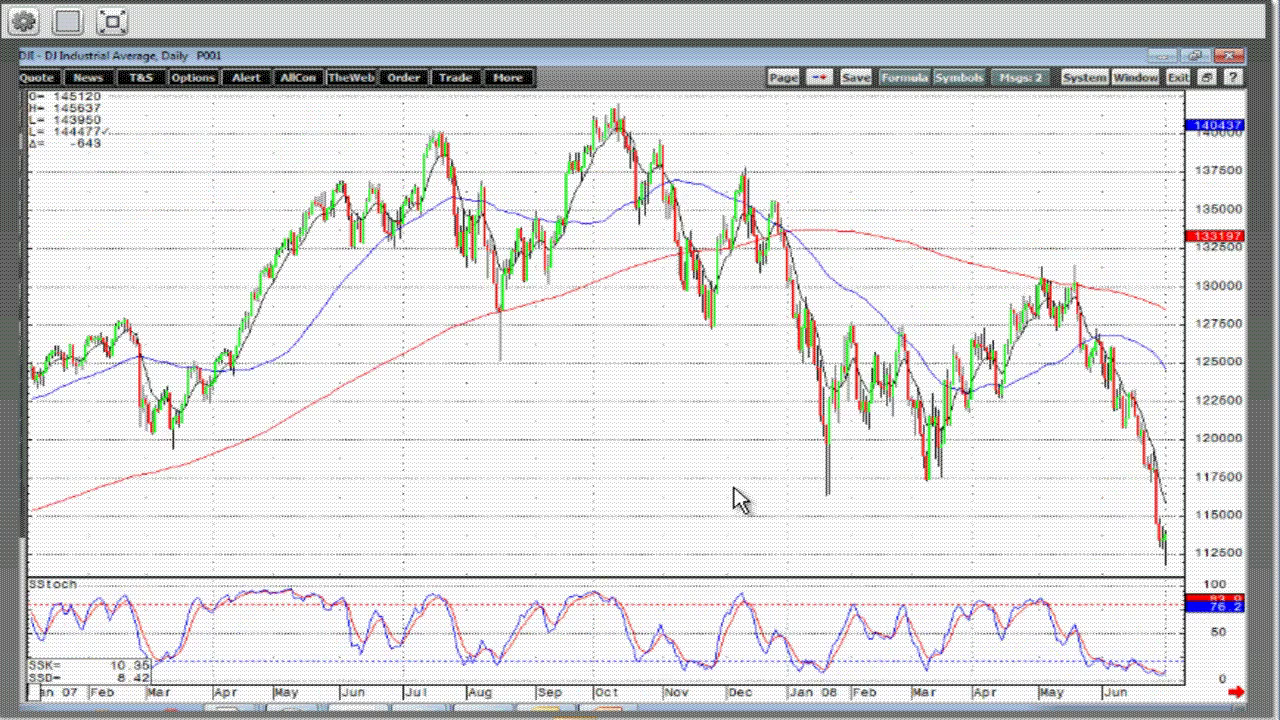
scroll(735, 500, "up", 2)
left_click_drag(168, 272, 378, 310)
scroll(735, 500, "up", 1)
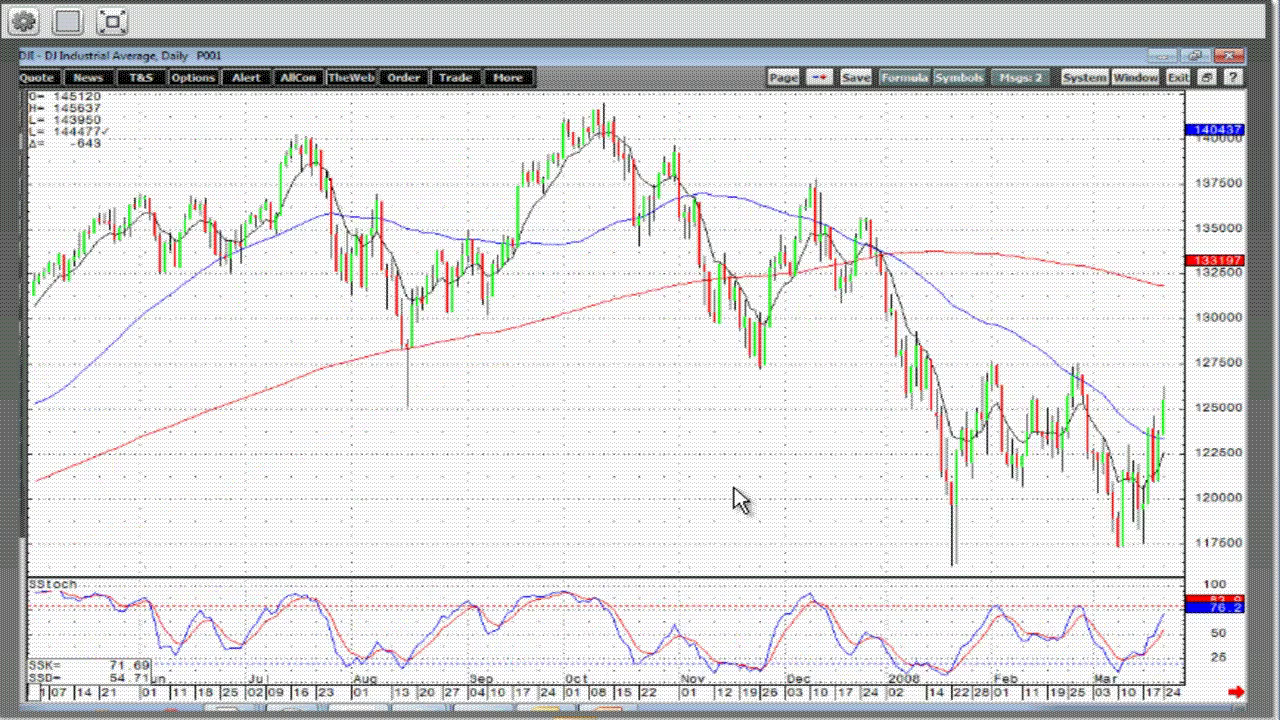
scroll(735, 500, "up", 1)
left_click_drag(322, 345, 370, 345)
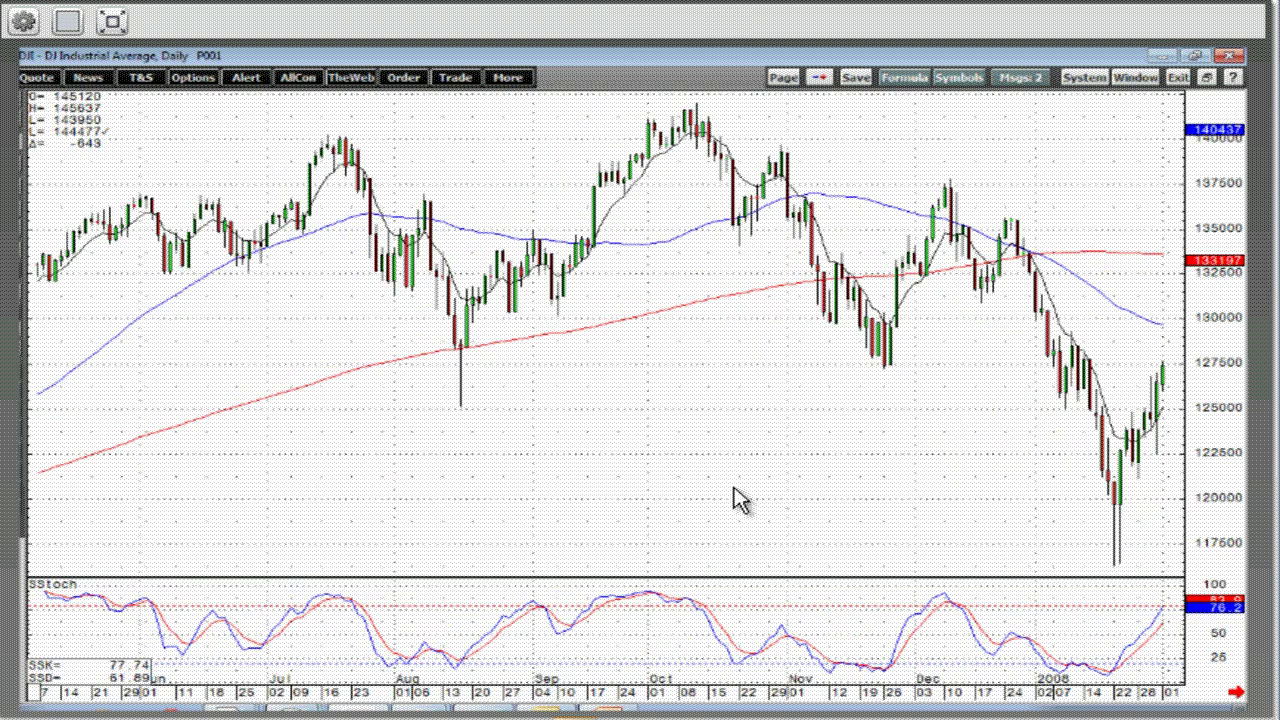
scroll(735, 500, "up", 1)
key("Left")
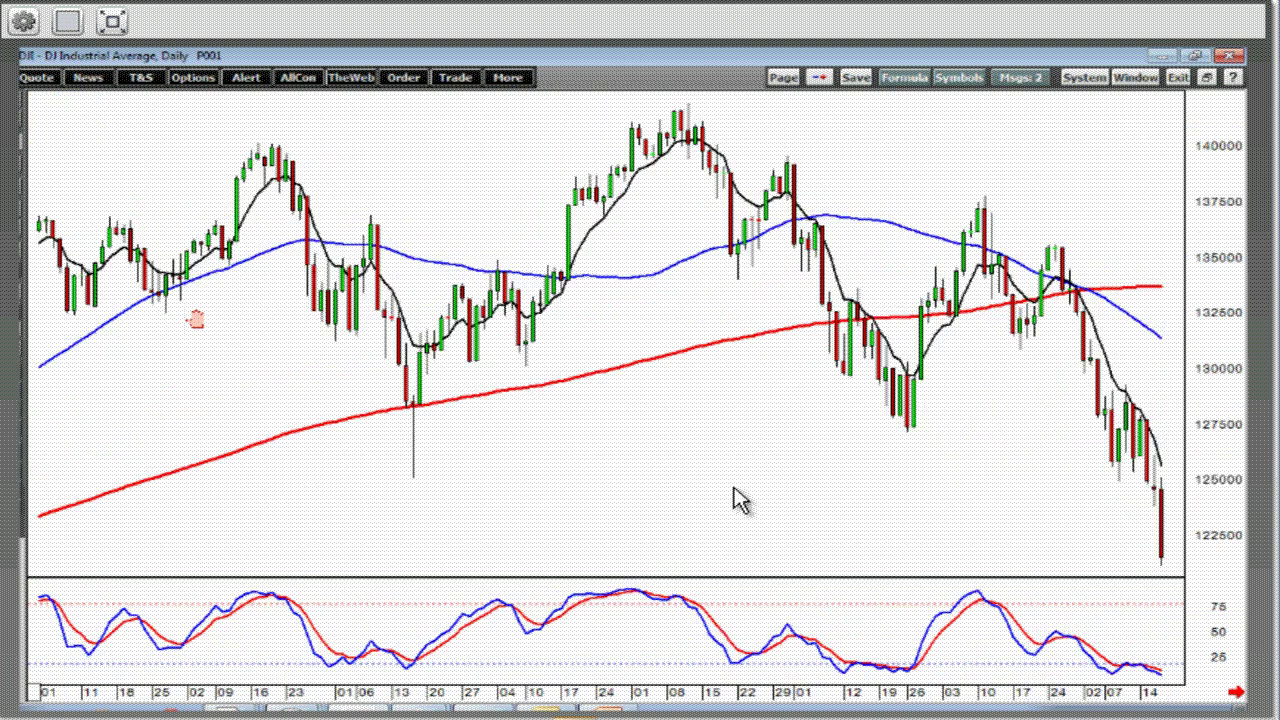
key("Right")
key("Right")
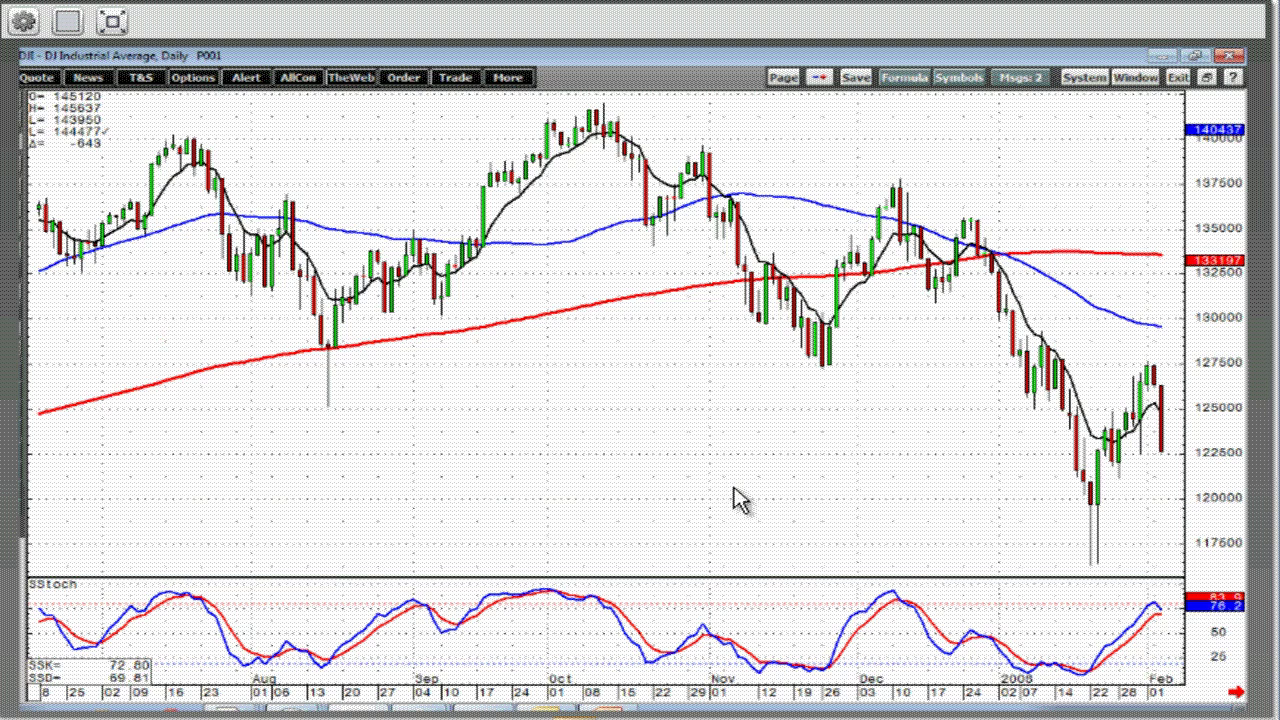
- Widen the daily chart's time span and shift it forward to cover about March 2007 to early April 2008
key("Down")
key("Down")
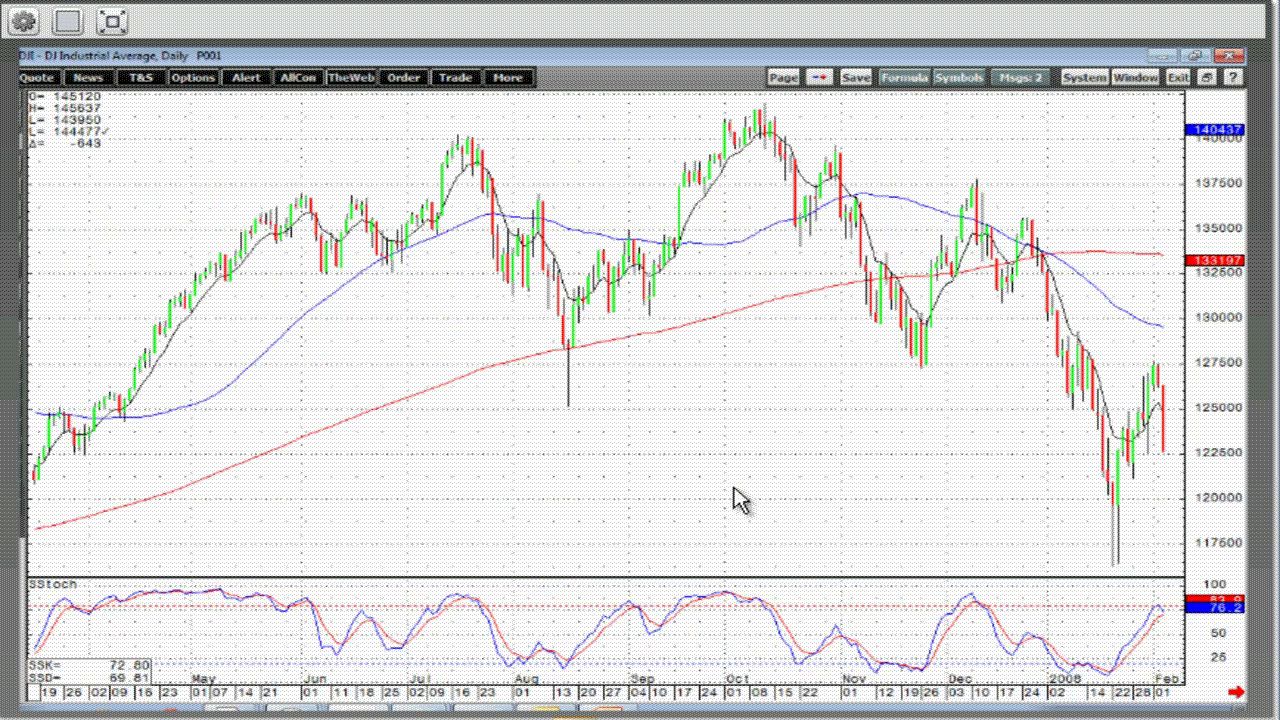
key("Down")
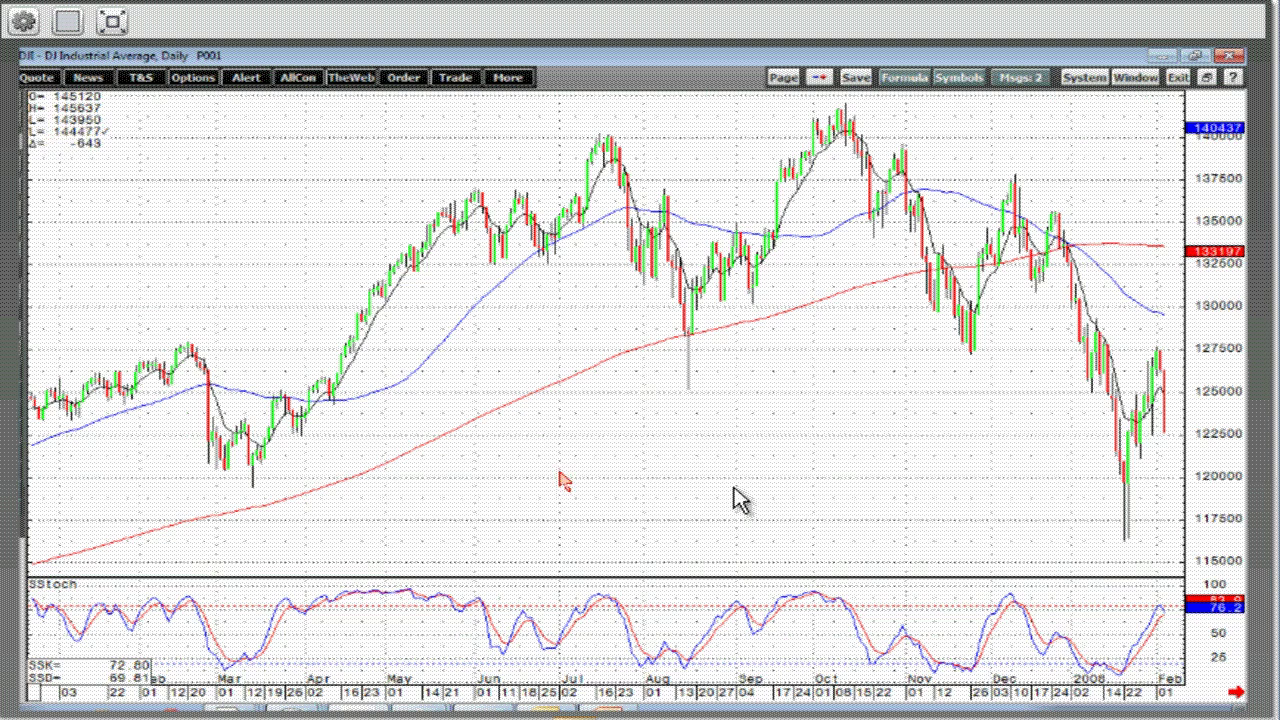
left_click_drag(560, 480, 493, 472)
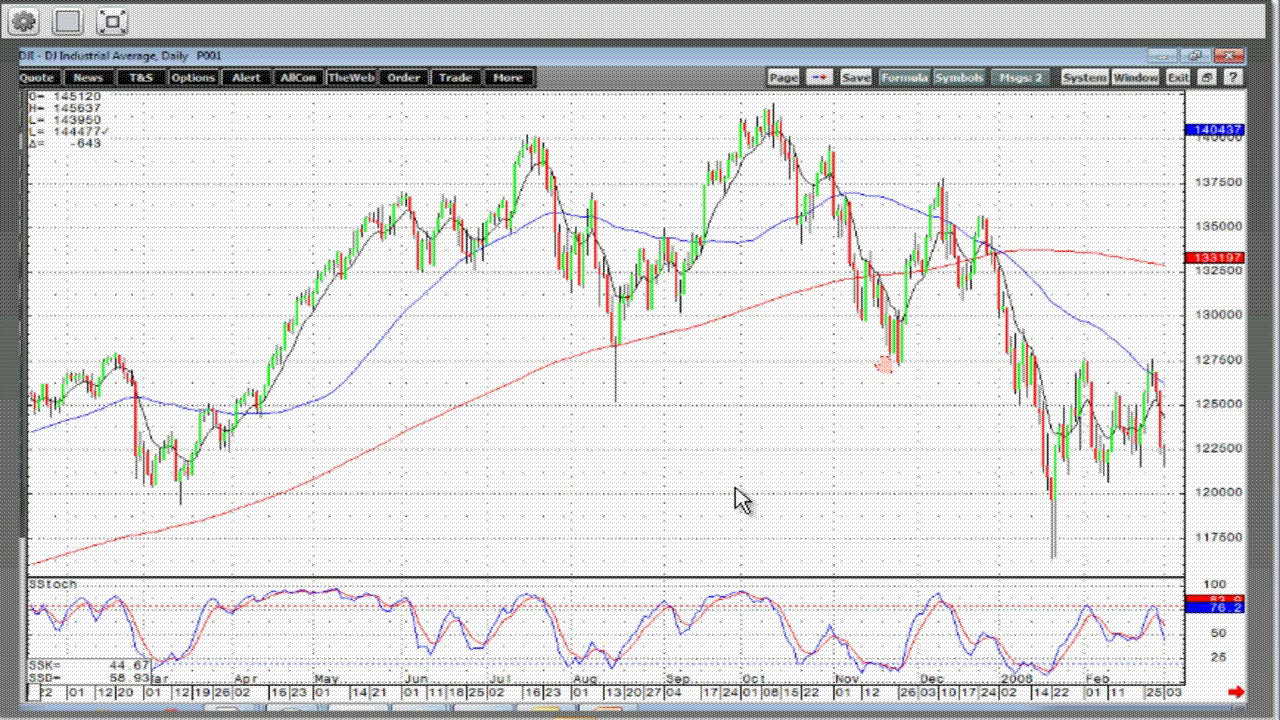
key("Right")
key("Right")
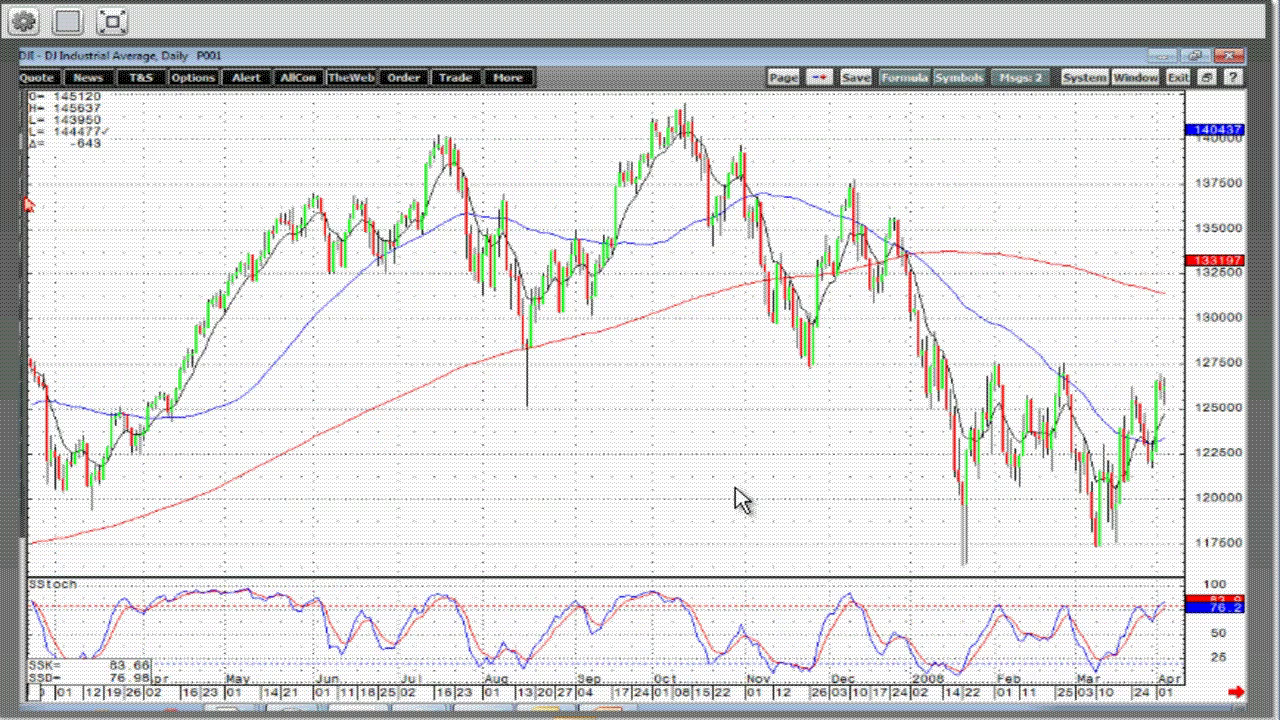
- Enlarge the candles again and examine the late 2007 swings around the moving averages, ending in early March 2008
key("Up")
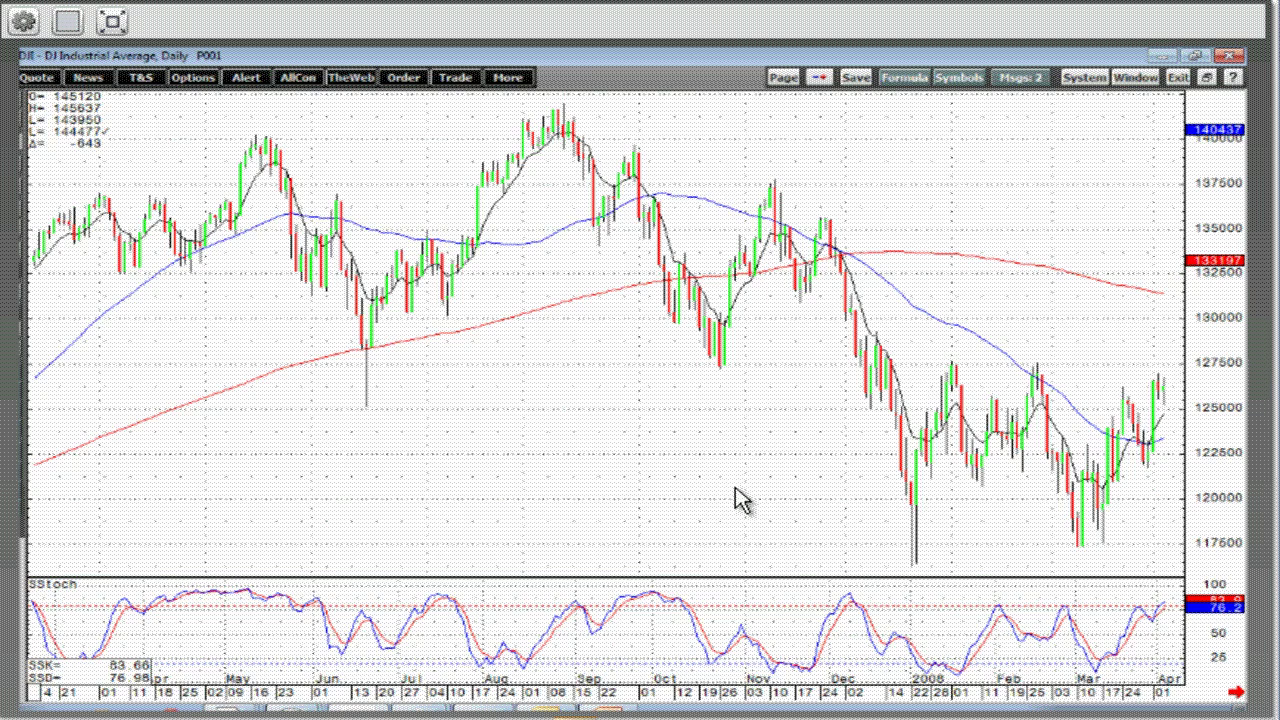
key("Up")
key("Left")
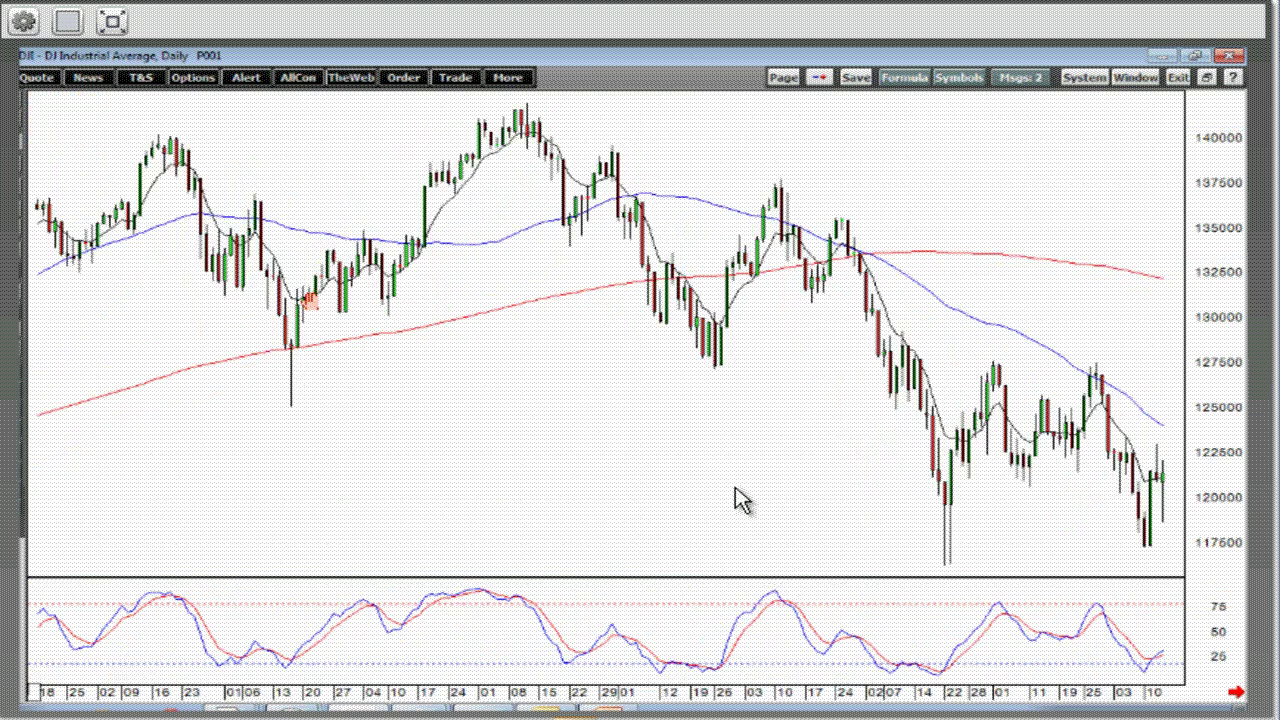
key("Left")
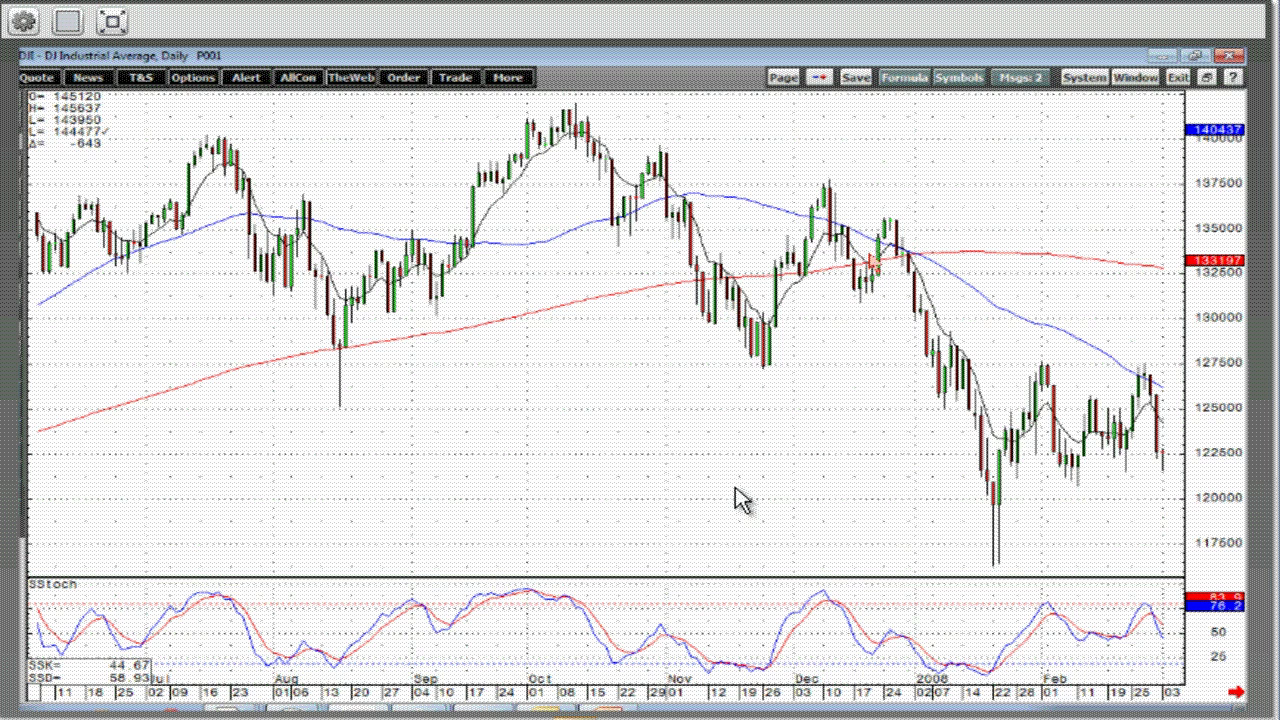
mouse_move(934, 349)
- Advance the daily chart through summer 2008 and examine the spring rally into the red moving average in May
key("Right")
key("Right")
key("Right")
key("Right")
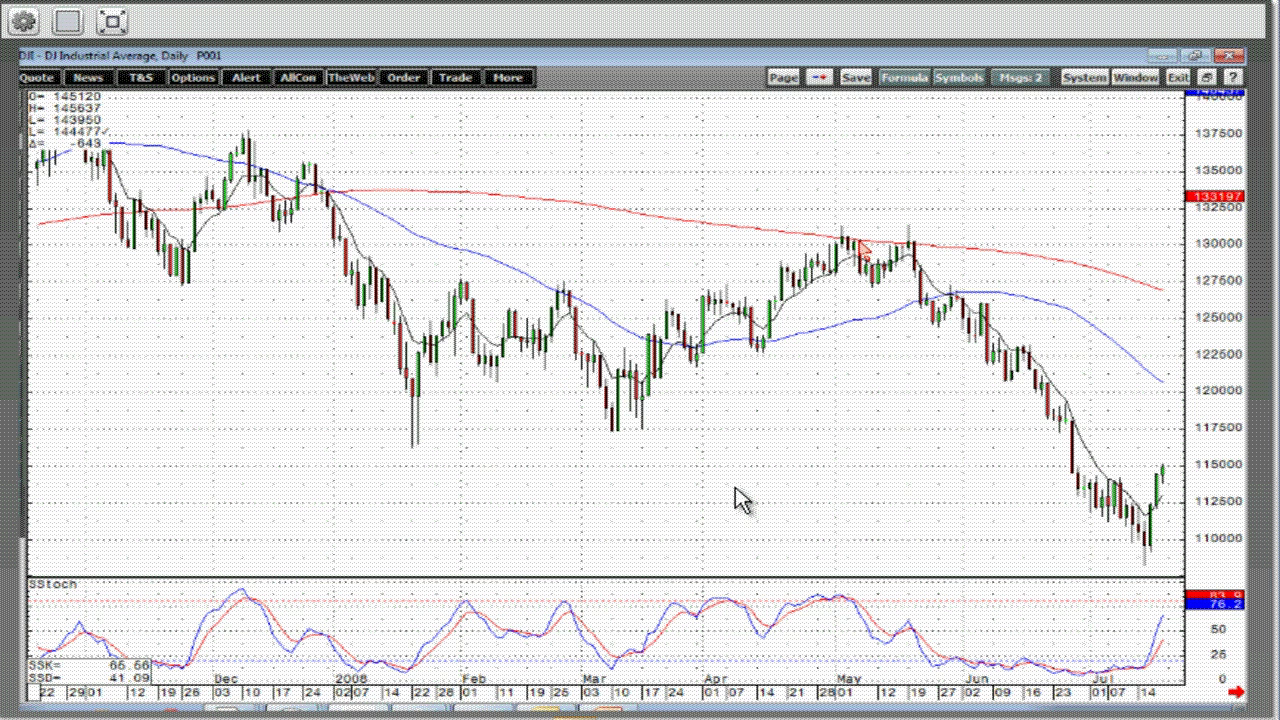
mouse_move(864, 248)
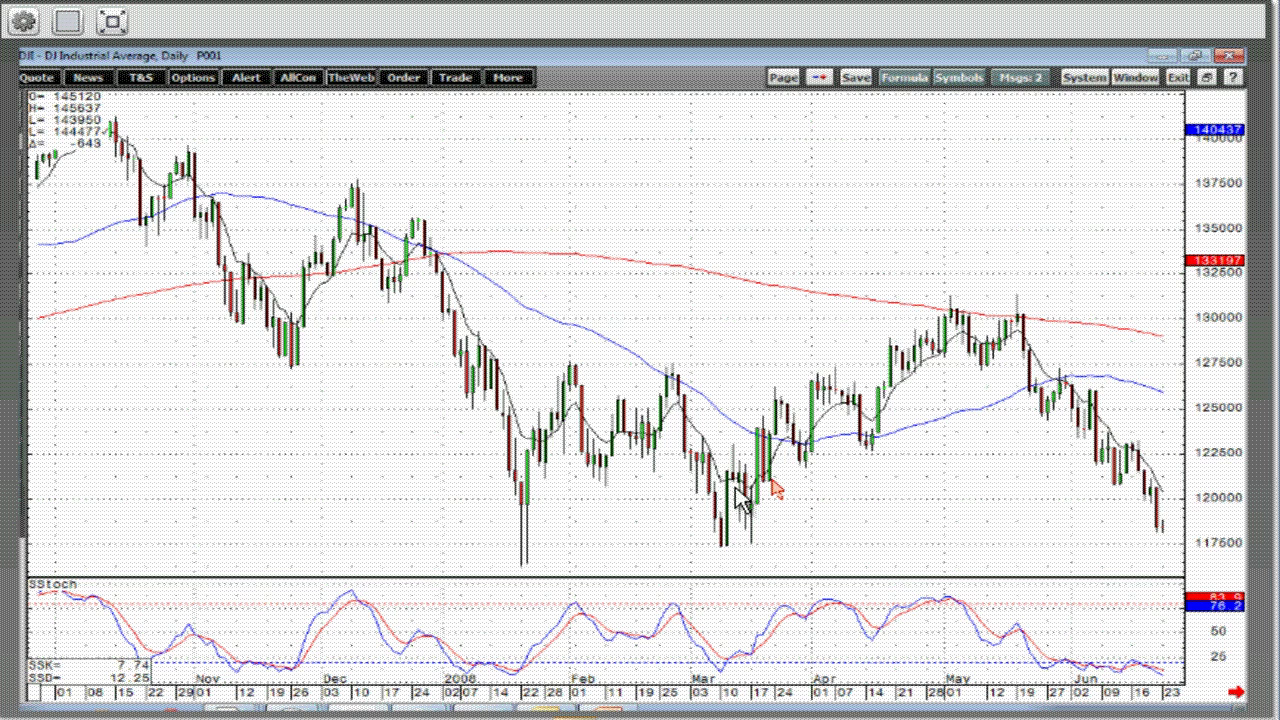
scroll(737, 497, "right", 5)
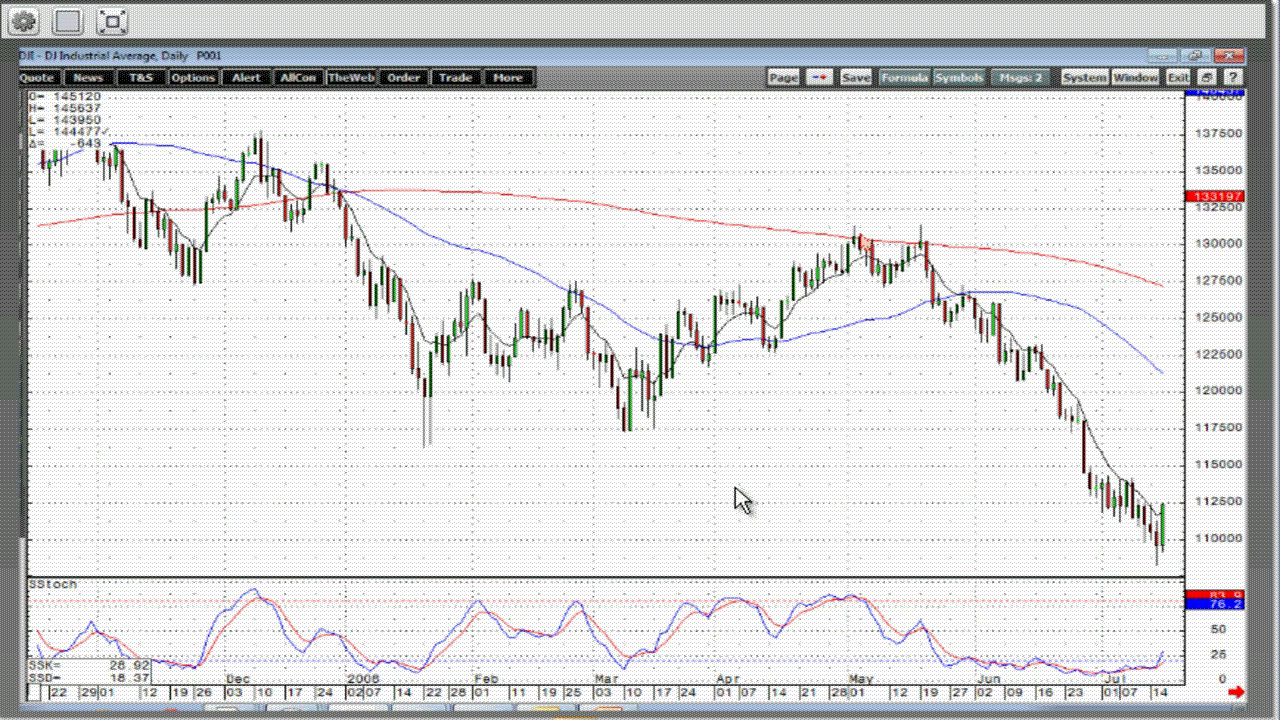
key("Right")
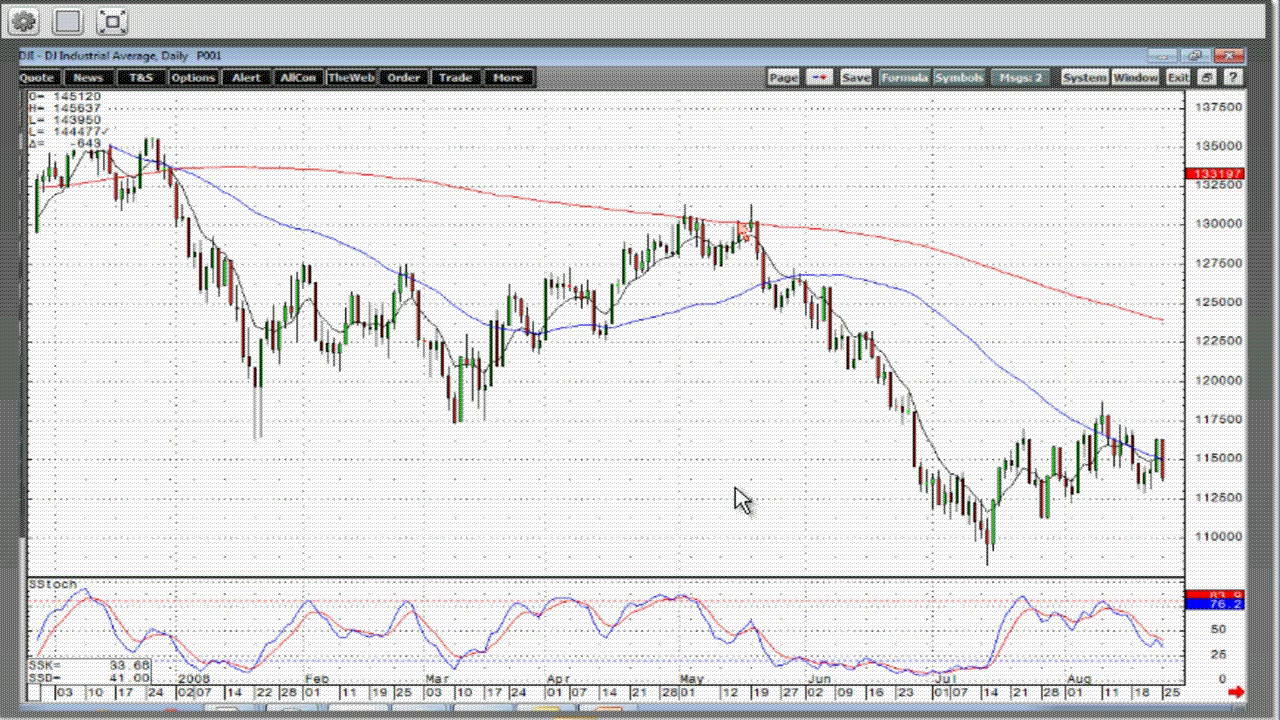
mouse_move(786, 252)
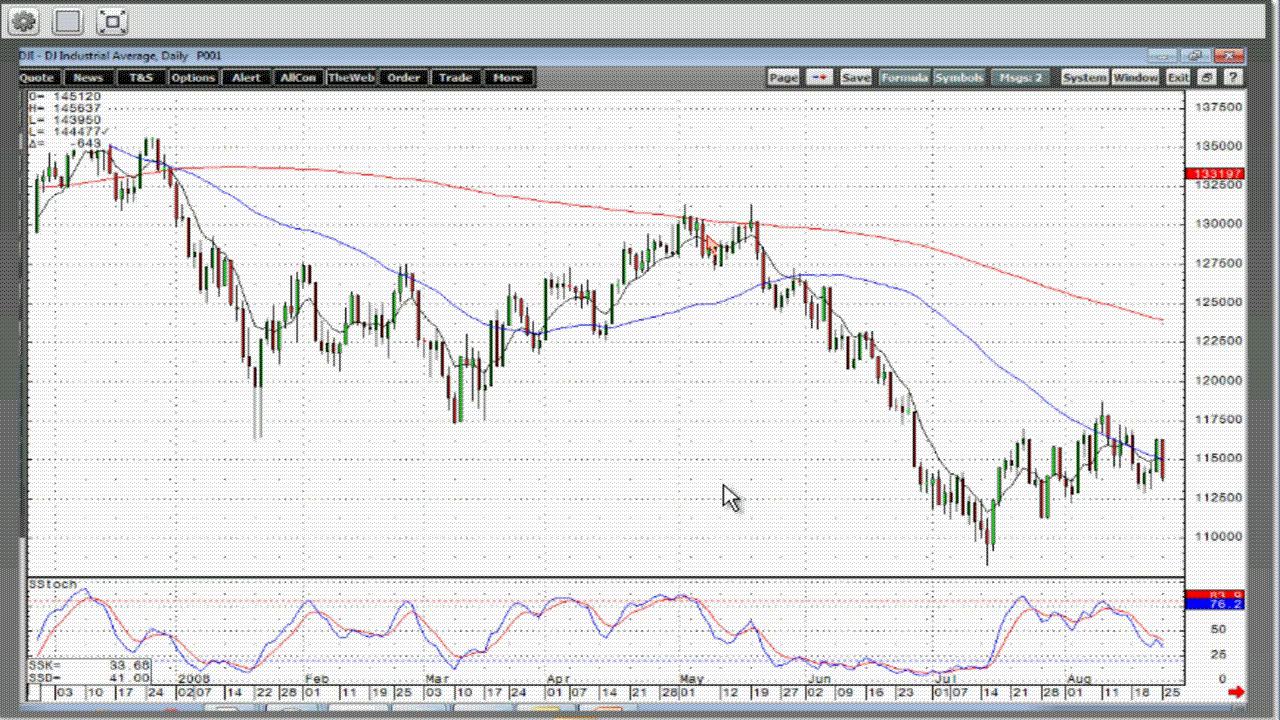
left_click_drag(728, 284, 681, 270)
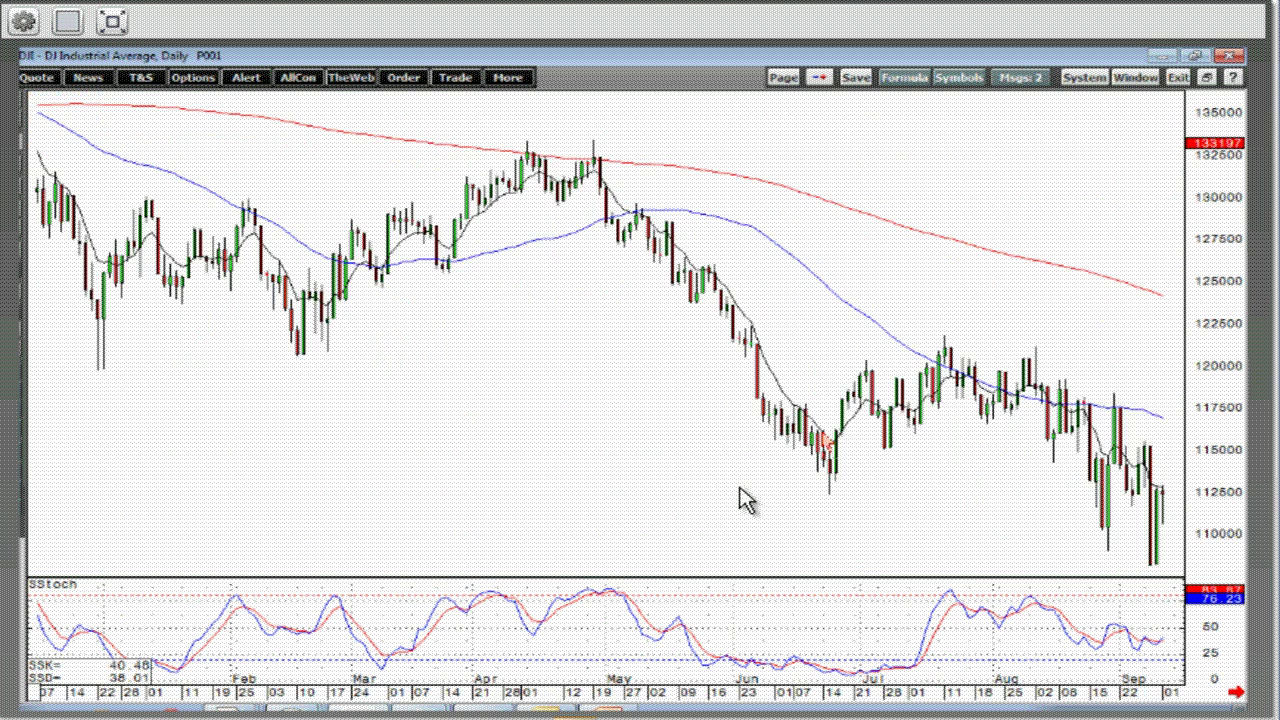
- Advance the daily chart to the autumn 2008 sell-off and examine the October low and the stochastic beneath it
scroll(745, 500, "down", 3)
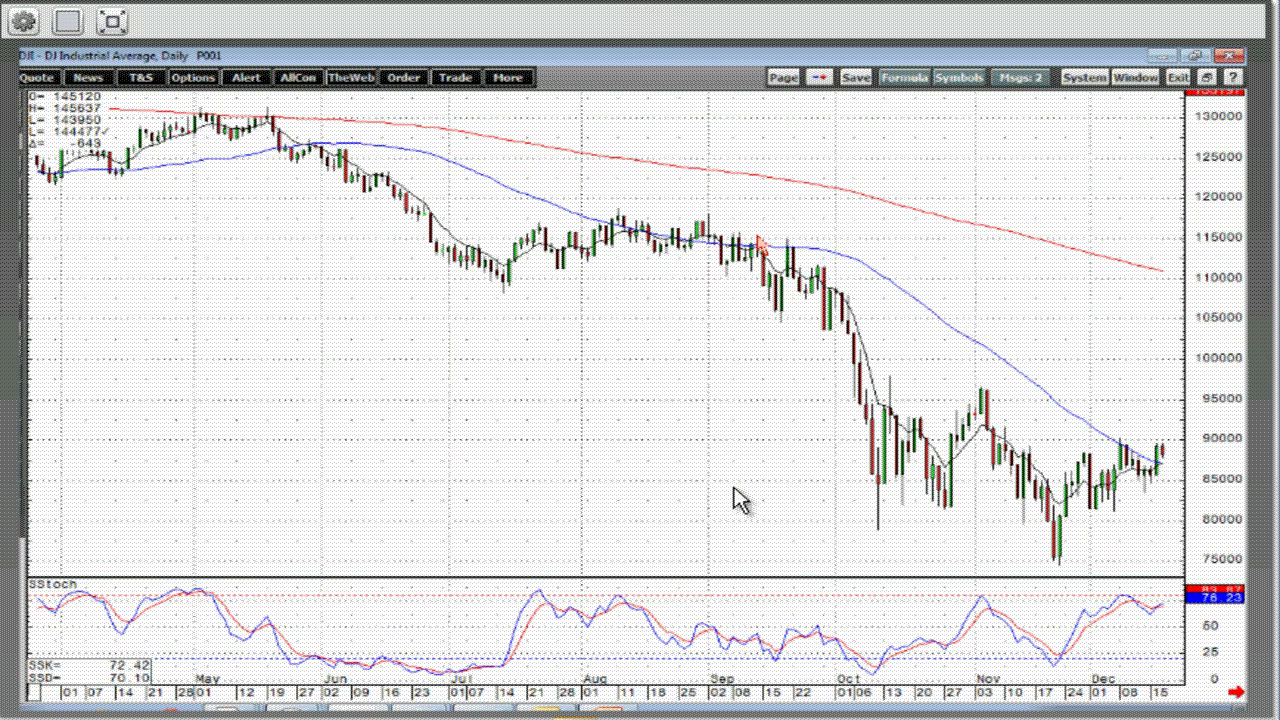
mouse_move(822, 289)
left_click_drag(903, 508, 684, 442)
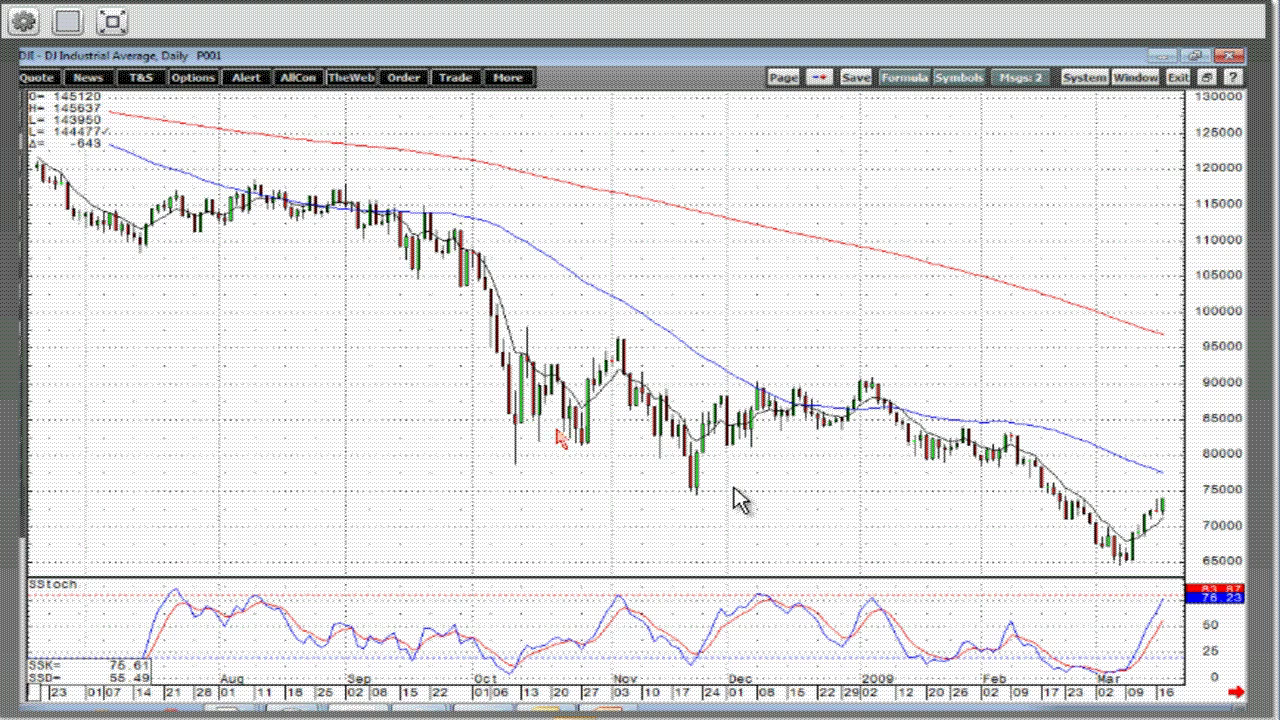
left_click_drag(557, 464, 643, 420)
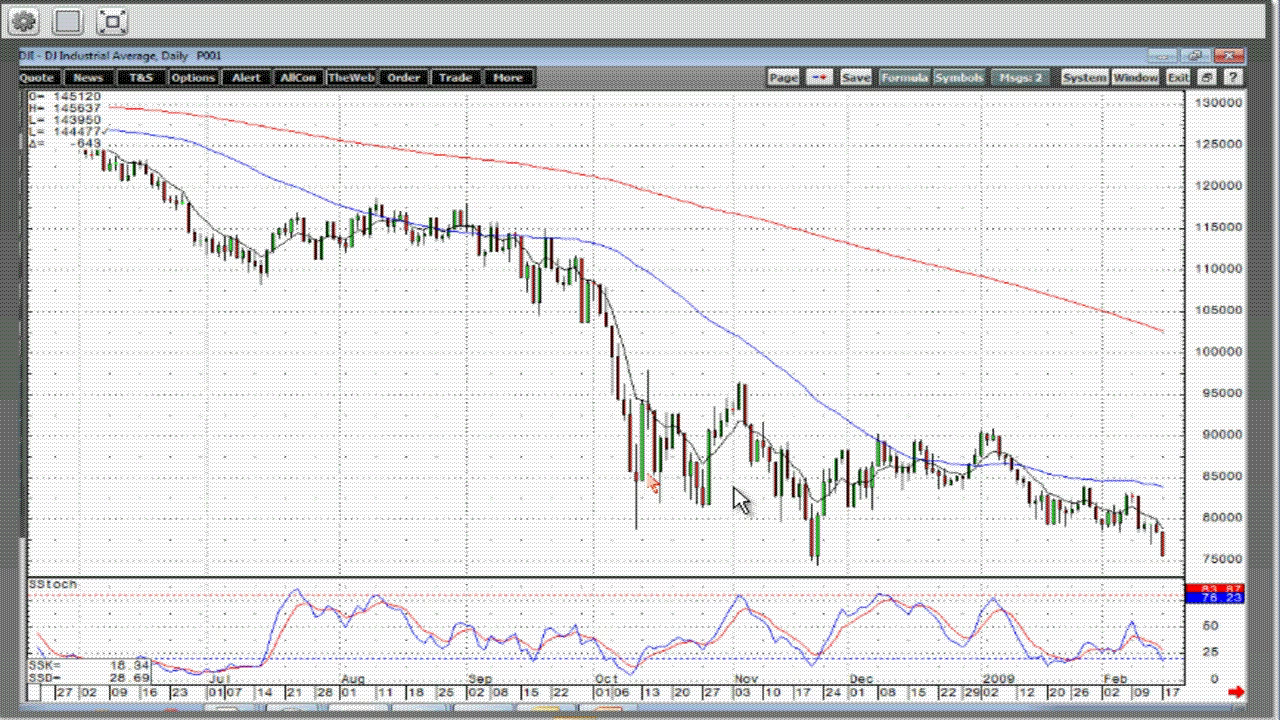
mouse_move(632, 678)
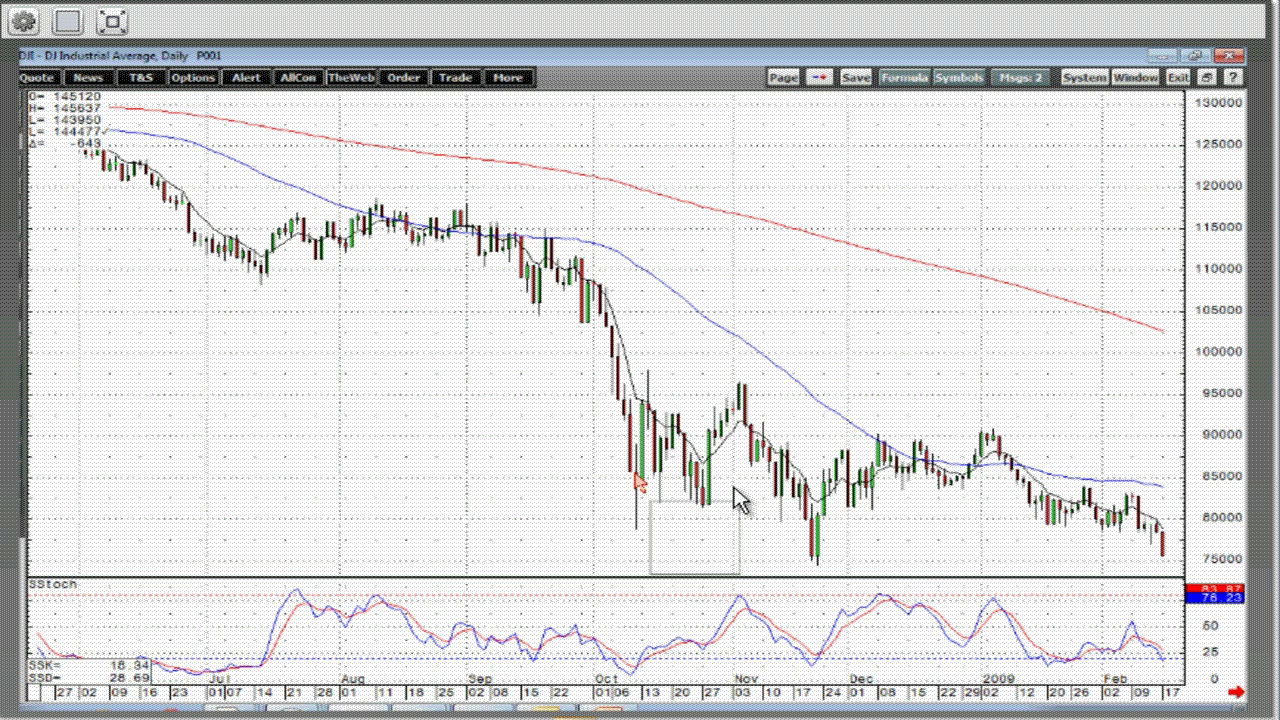
mouse_move(640, 488)
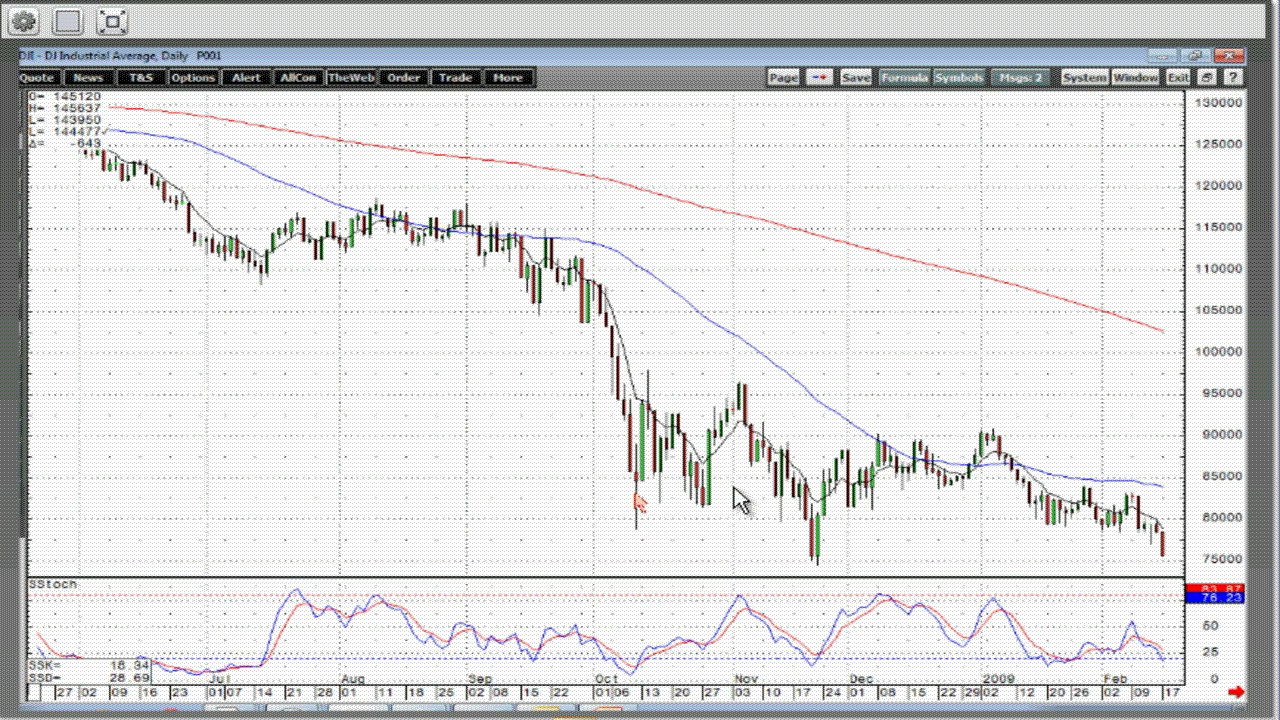
mouse_move(638, 530)
- Advance the daily chart to June 2009 and examine the move from the January 2009 high to the March low
left_click_drag(1122, 503, 903, 523)
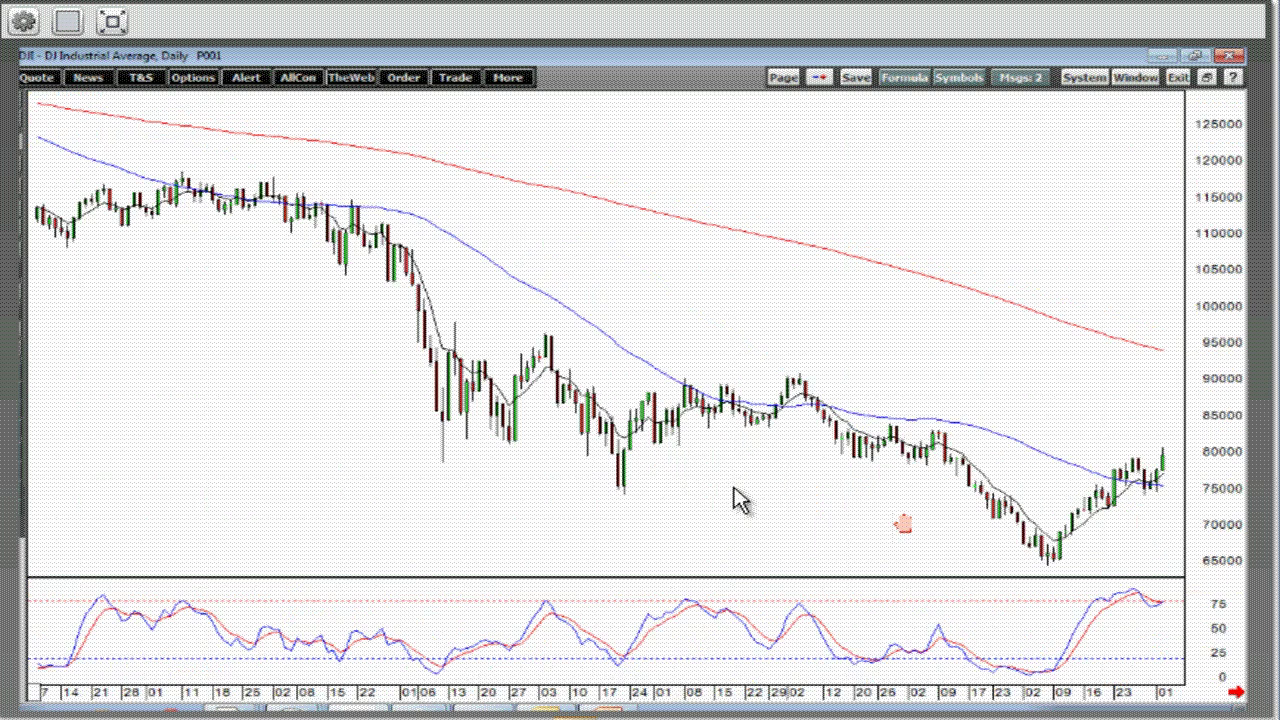
scroll(735, 500, "down", 8)
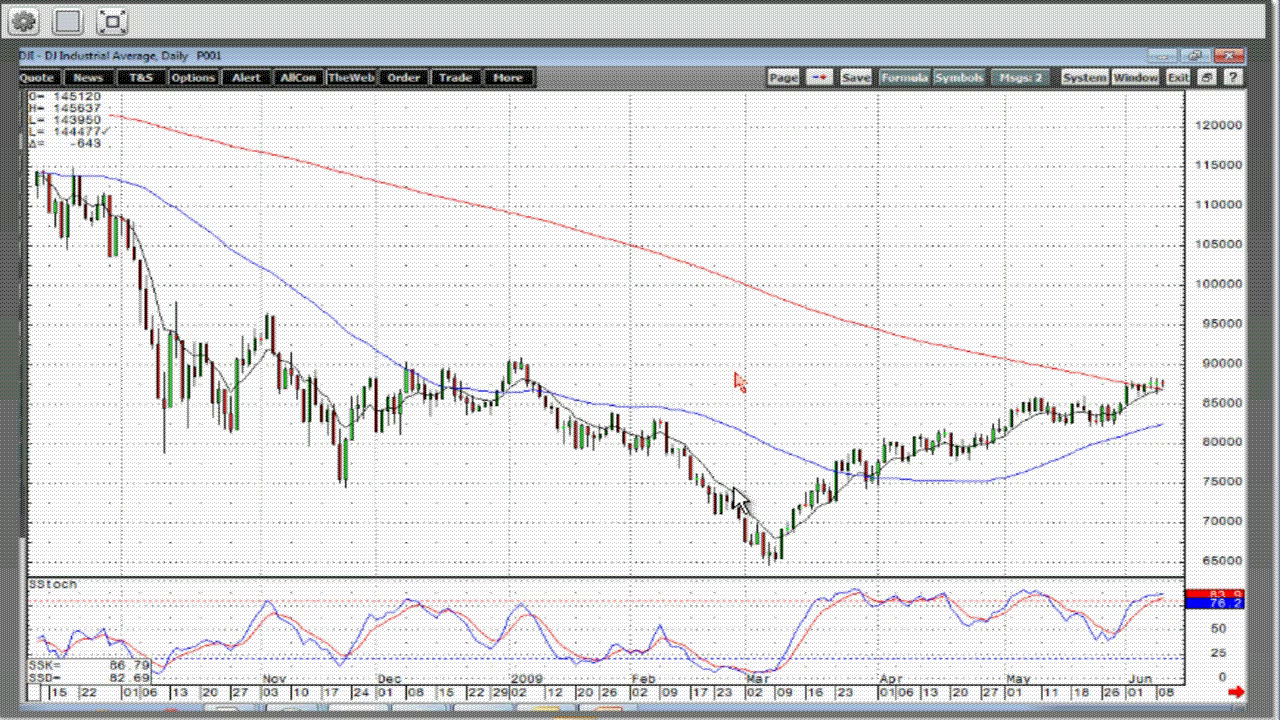
left_click_drag(663, 297, 721, 239)
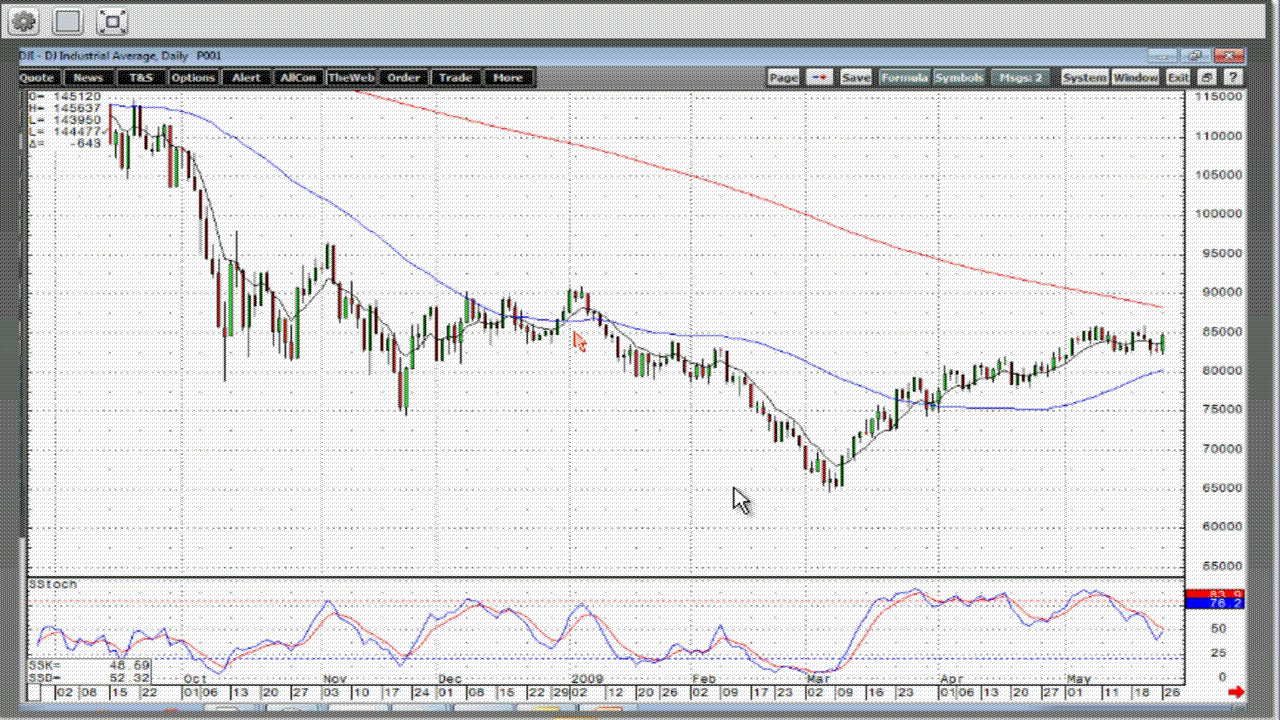
mouse_move(594, 319)
scroll(720, 522, "down", 3)
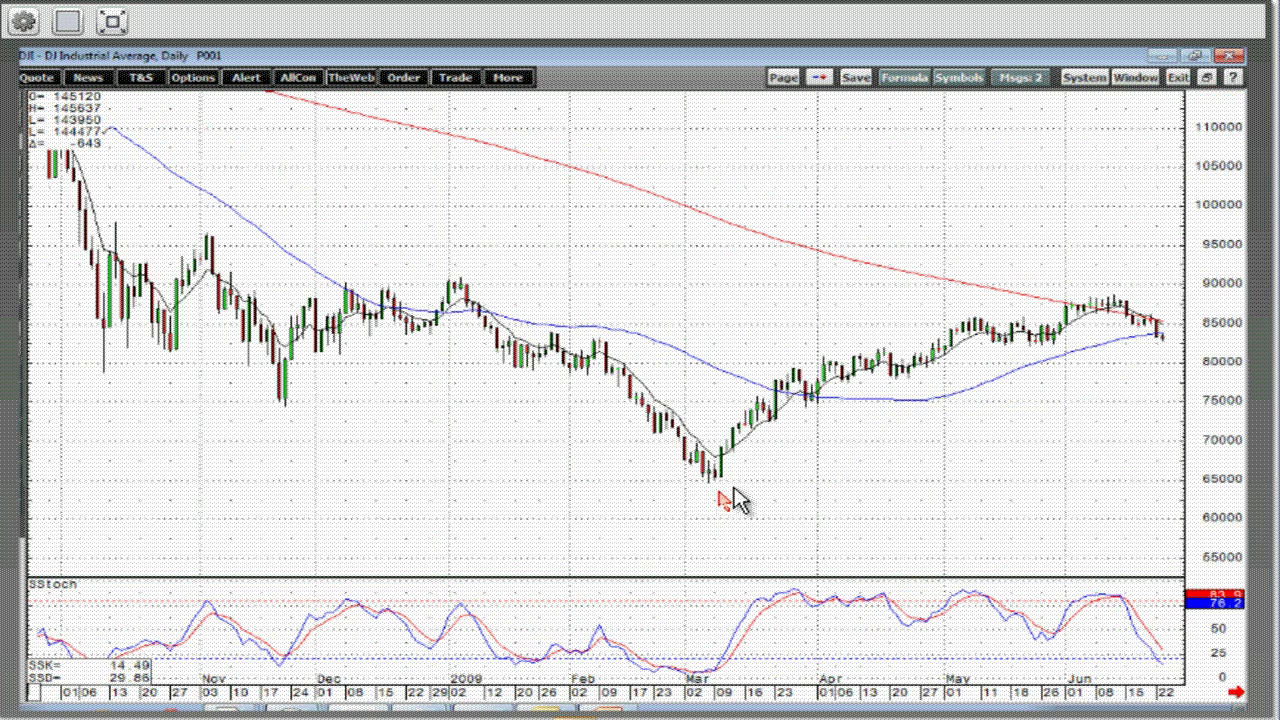
- Examine the recovery from the March 2009 low relative to the moving averages, advancing the chart to August 2009
mouse_move(737, 494)
mouse_move(820, 402)
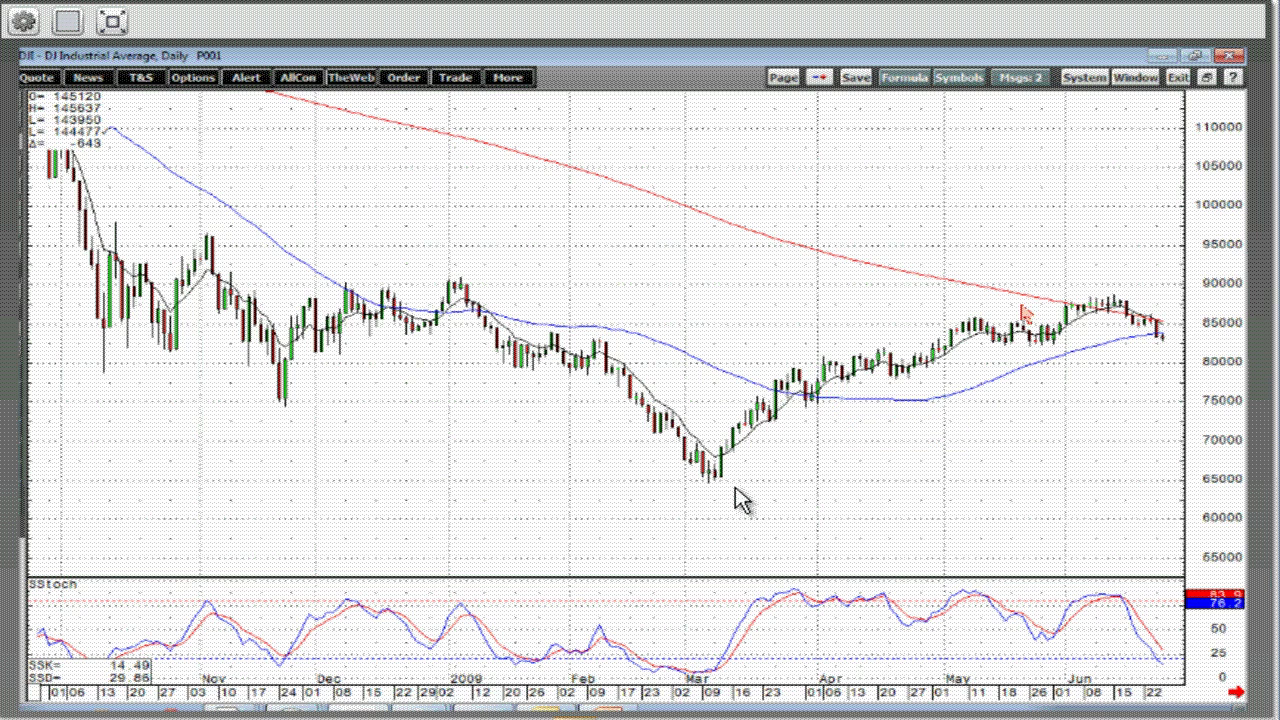
scroll(741, 500, "down", 5)
mouse_move(843, 313)
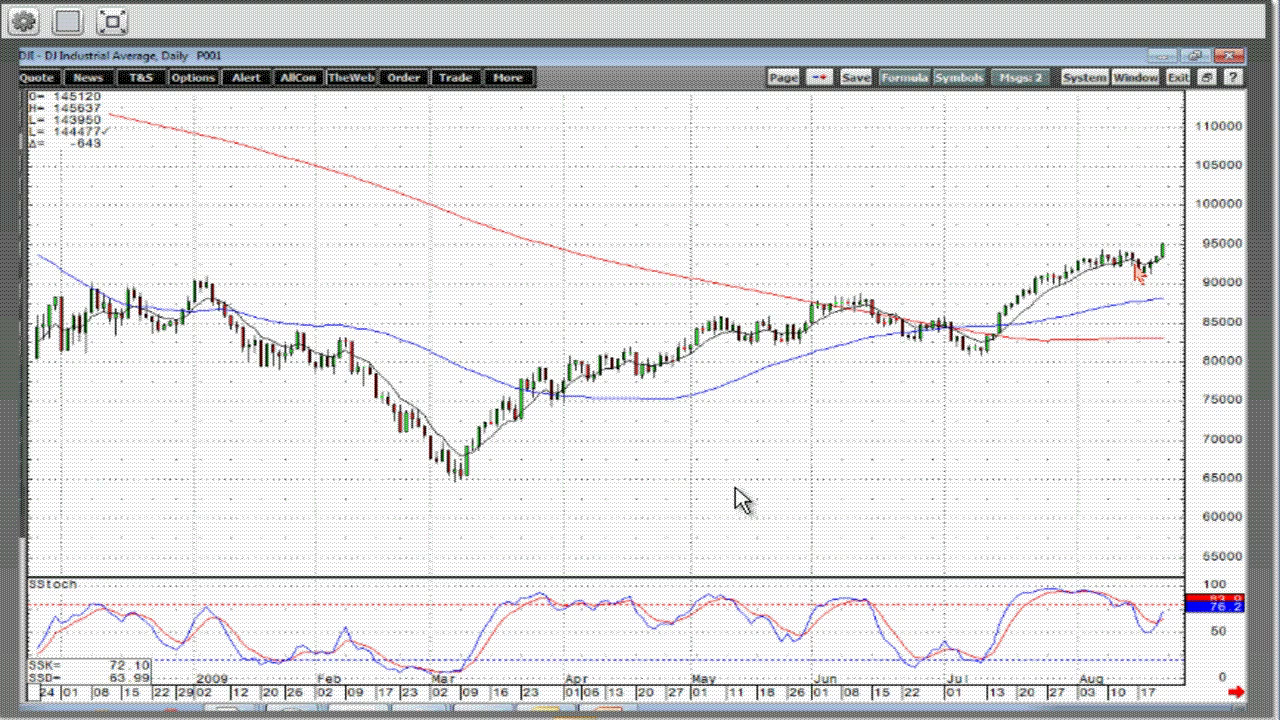
- Move the daily chart back to August 2006 through April 2007, enlarge its price scale and examine the February 2007 high and drop
mouse_move(1138, 271)
left_click_drag(603, 219, 633, 187)
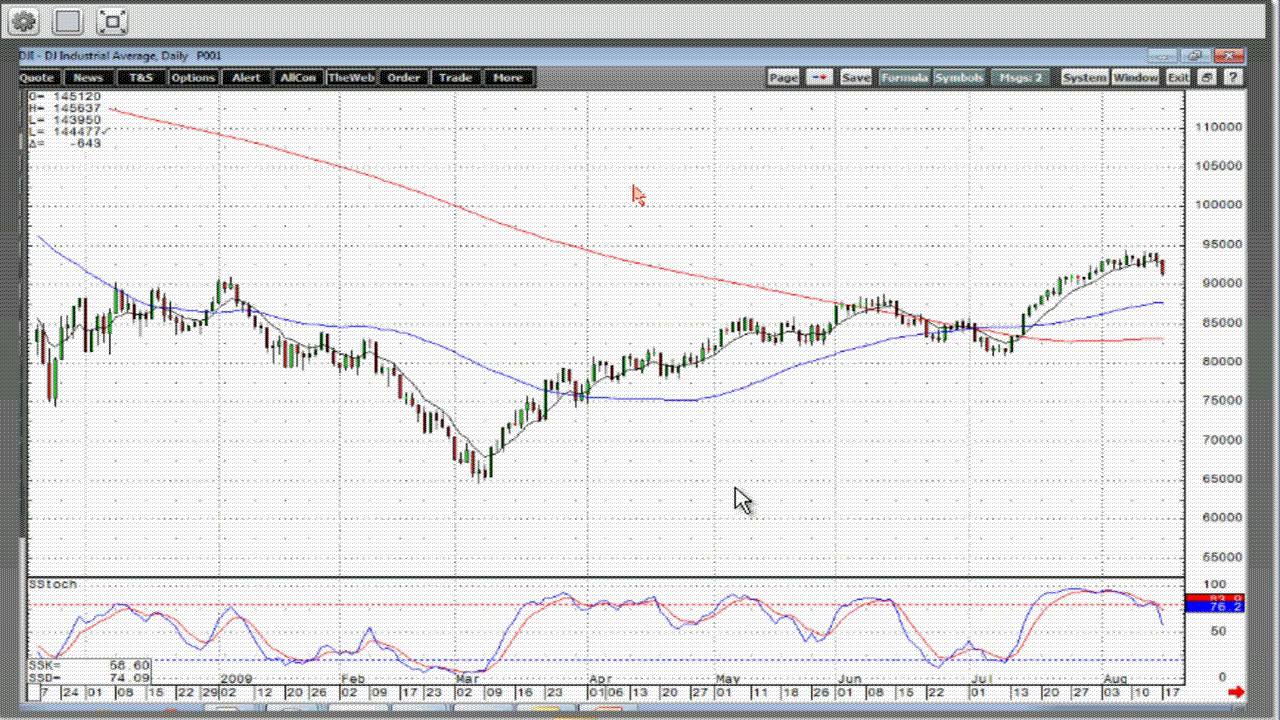
left_click_drag(1135, 345, 730, 432)
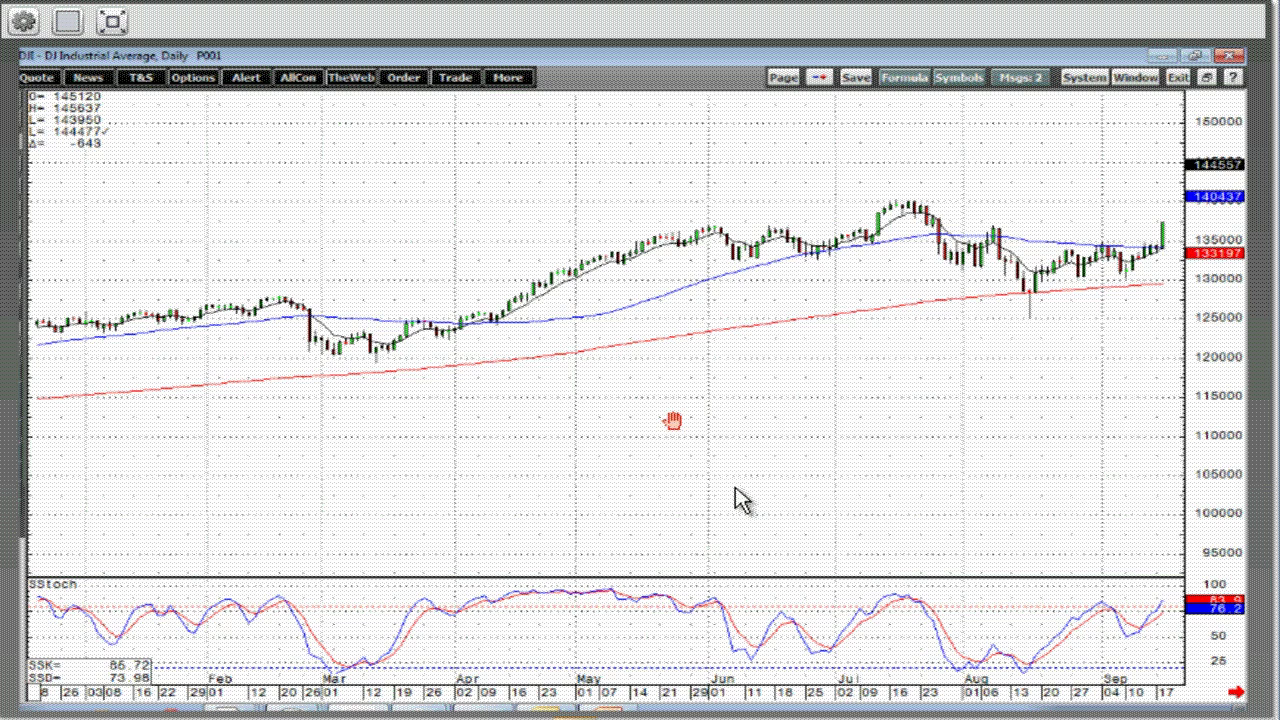
left_click_drag(665, 420, 964, 396)
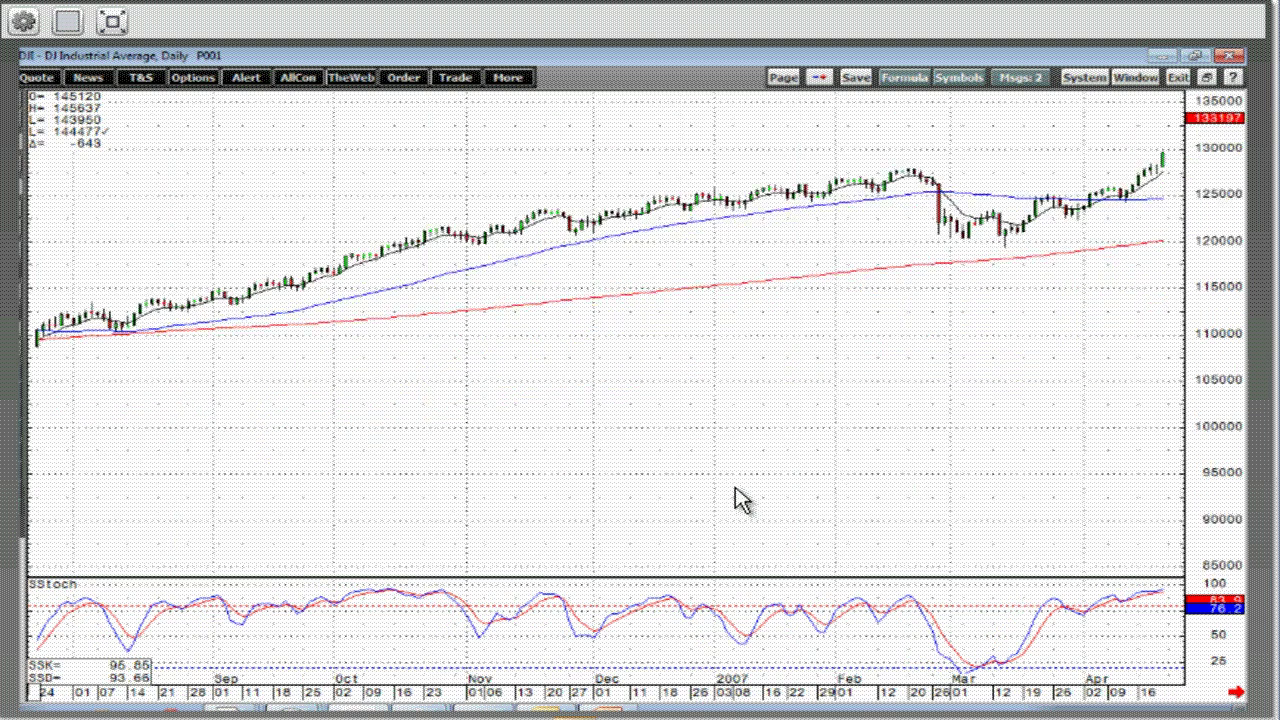
key("Up")
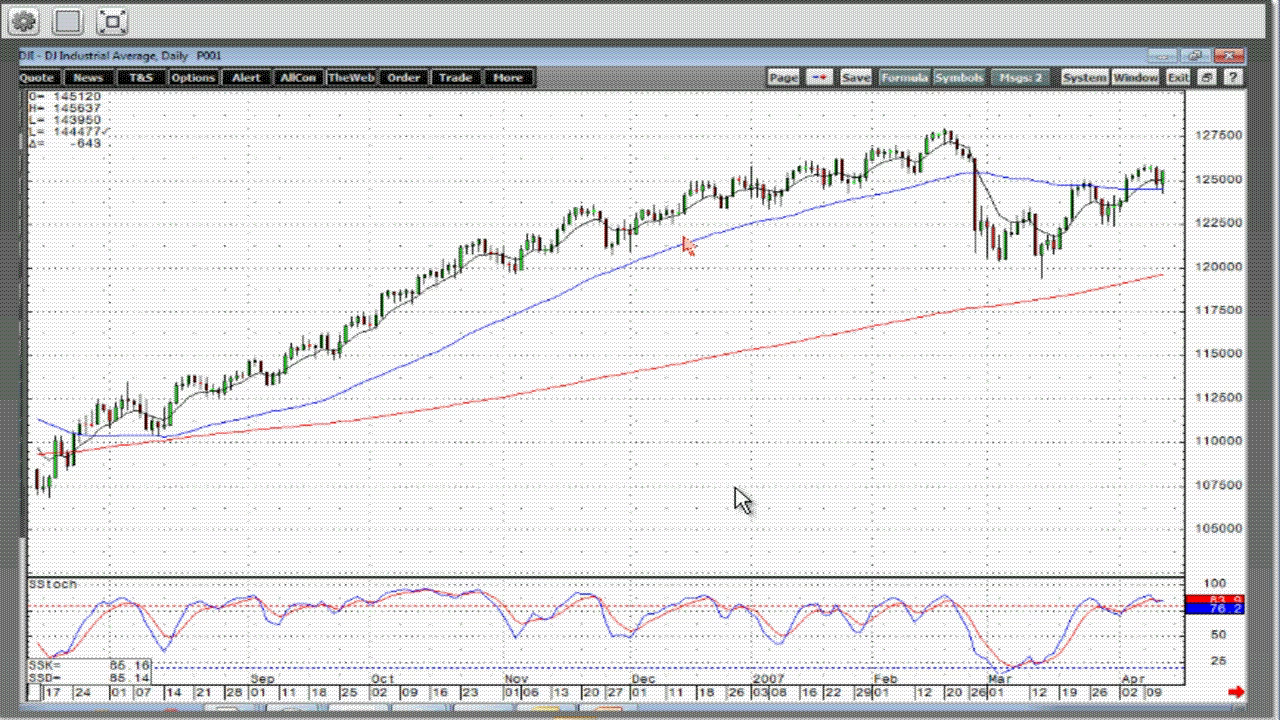
mouse_move(628, 268)
mouse_move(946, 131)
mouse_move(975, 170)
- Compare the same period on the NASDAQ Composite (NQC5), returning the chart to the Dow (DJI)
type("NQC5")
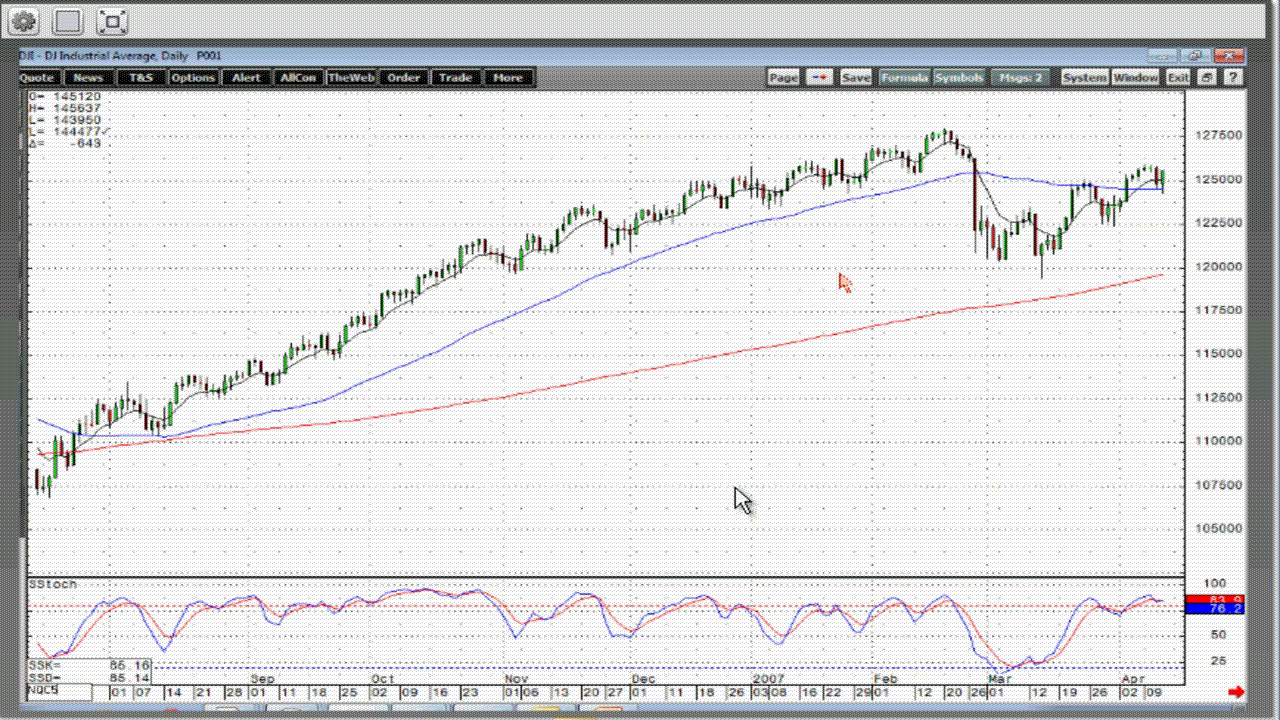
key("Return")
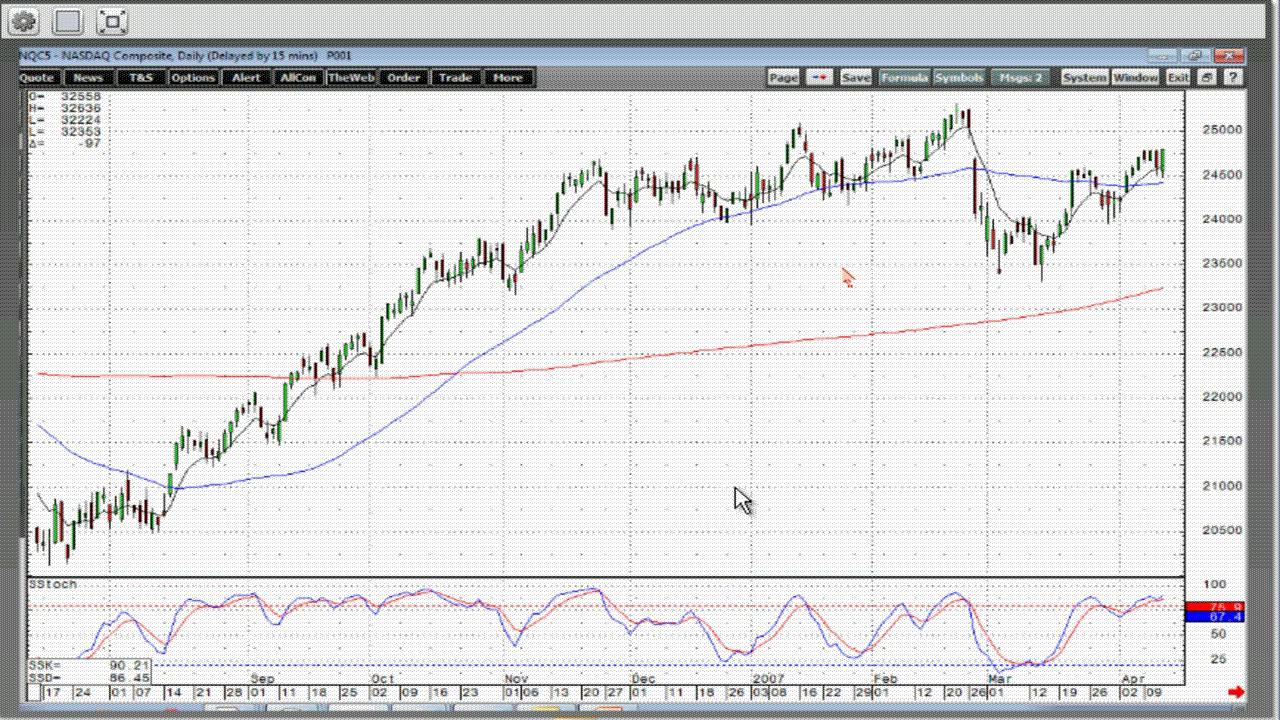
type("DJI")
key("Return")
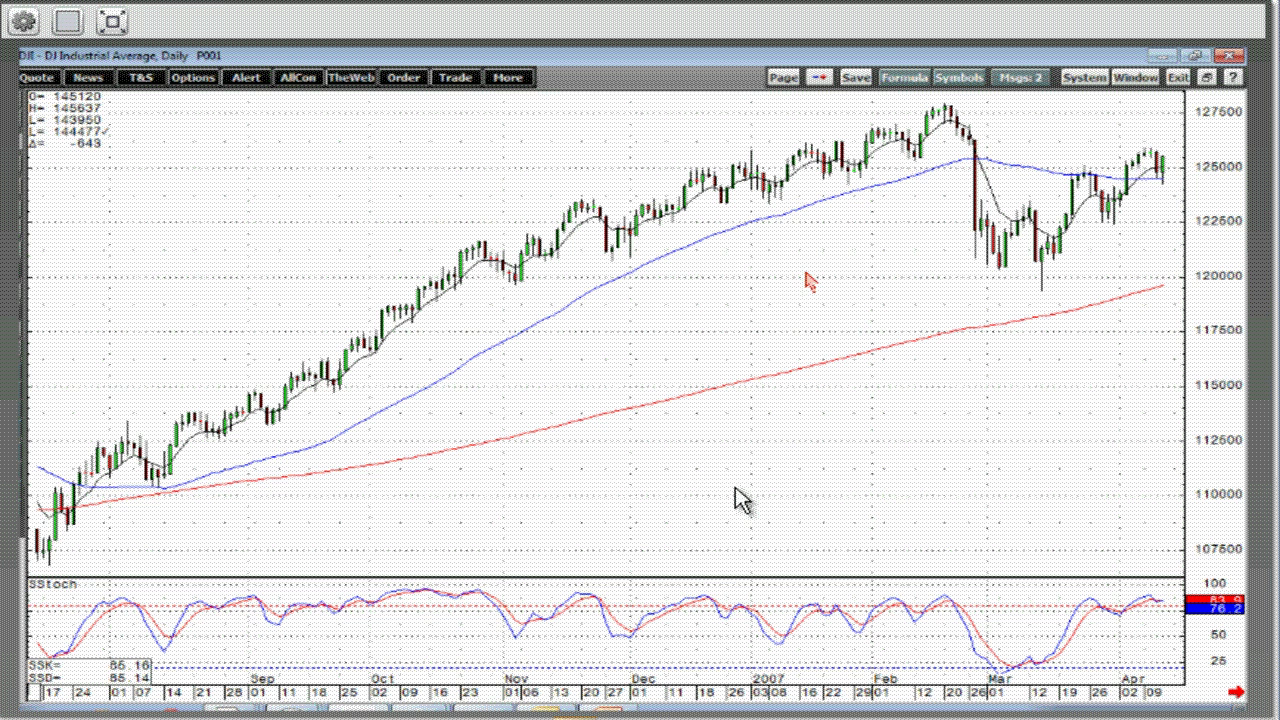
- Load NQC5 in the chart and examine the late February 2007 drop relative to the black and blue moving averages
type("NQC5")
key("Return")
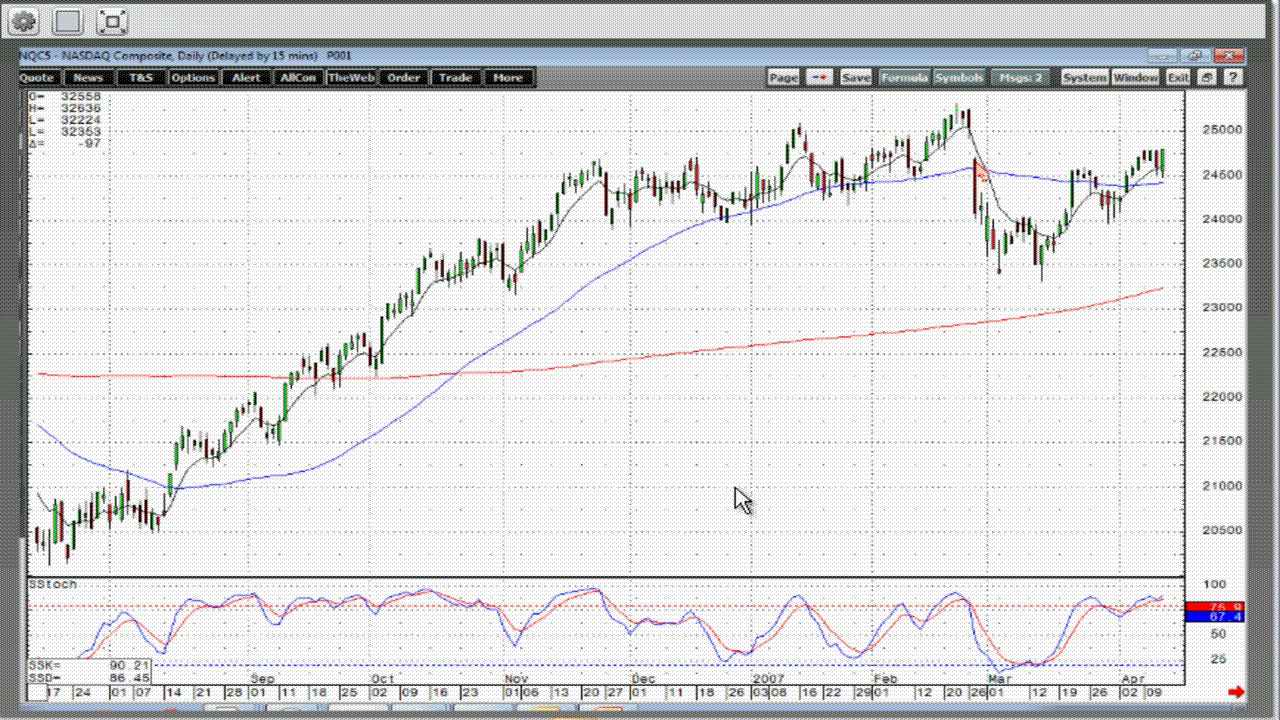
mouse_move(988, 180)
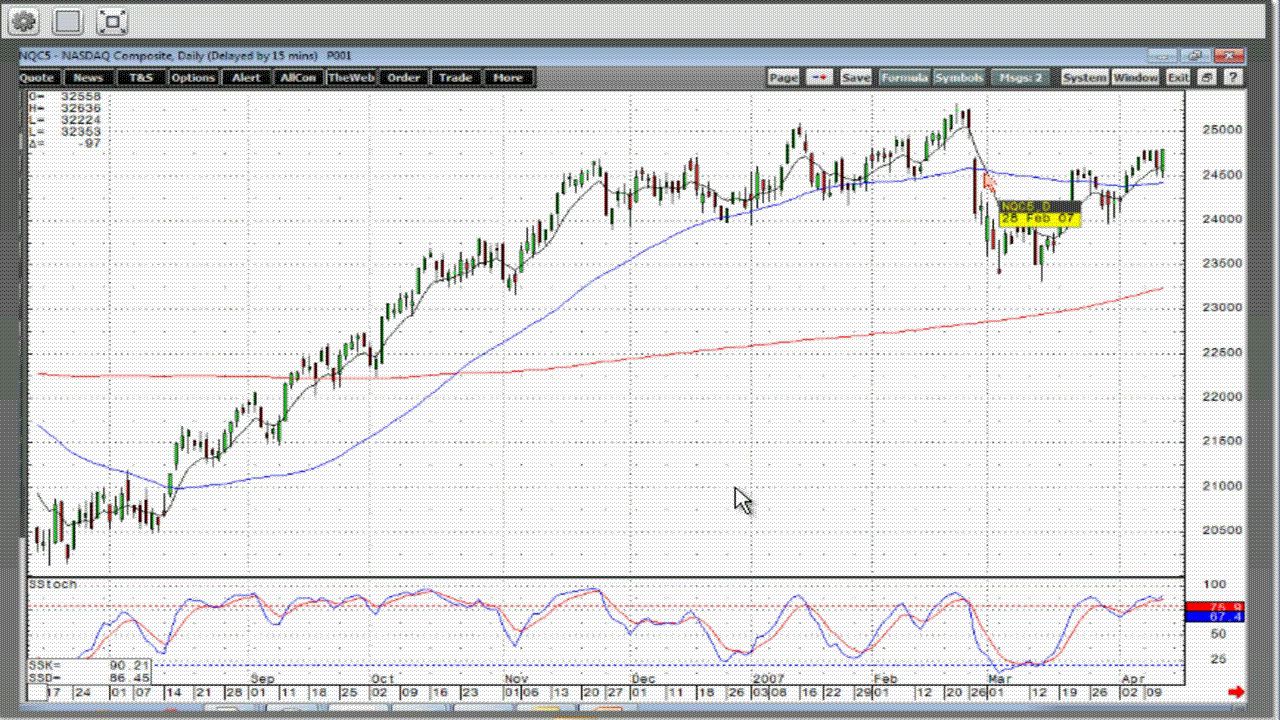
mouse_move(992, 244)
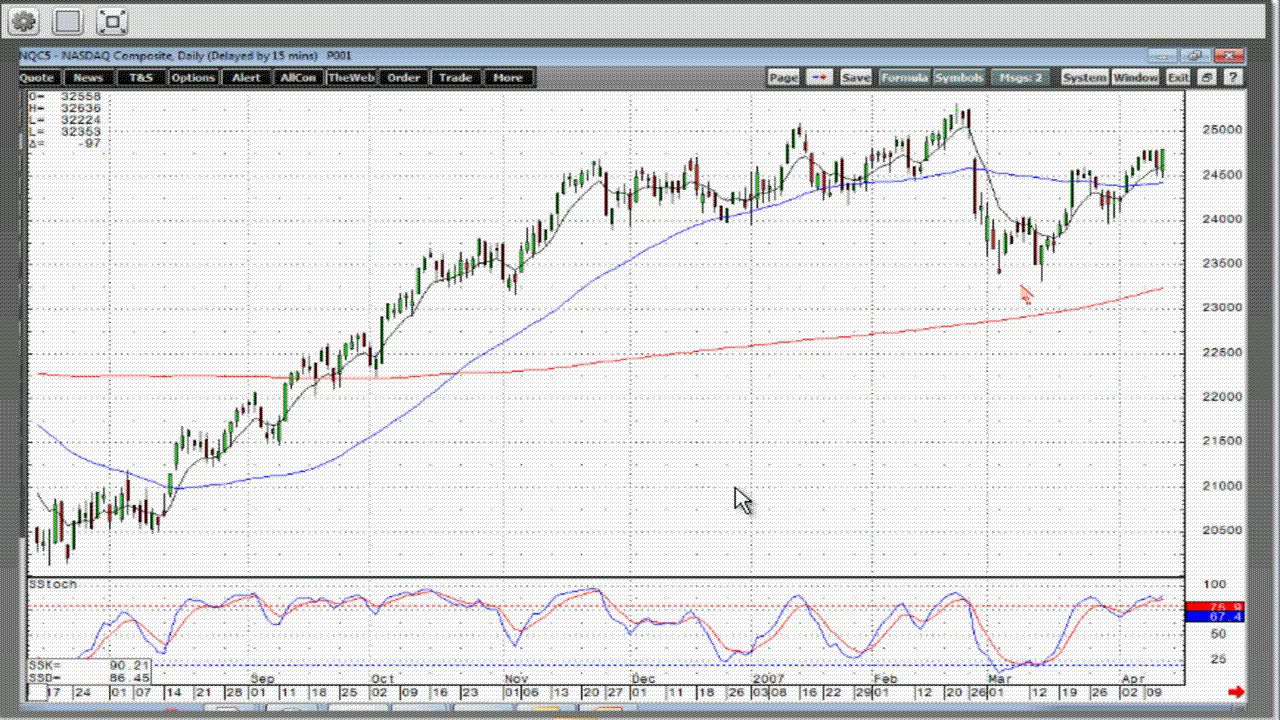
- Advance the NASDAQ Composite daily chart to early September 2007 to review the rally and the summer decline
key("Right")
scroll(990, 293, "down", 1)
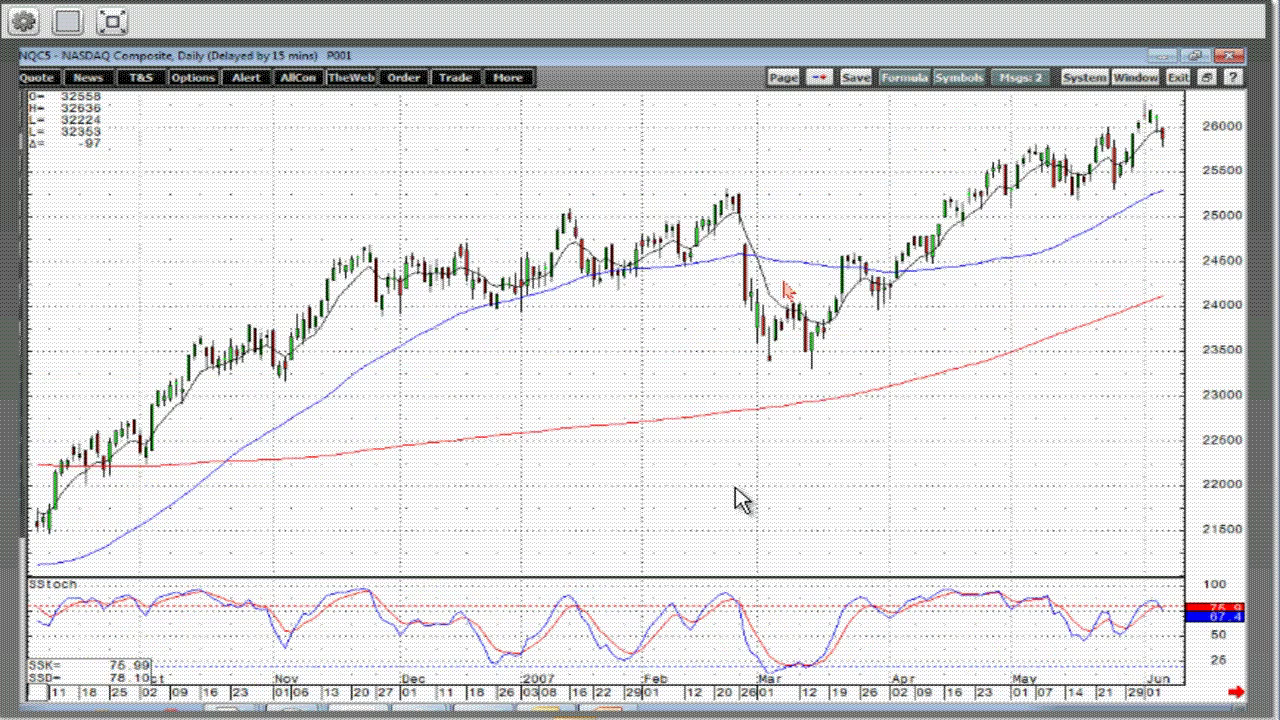
scroll(880, 290, "down", 7)
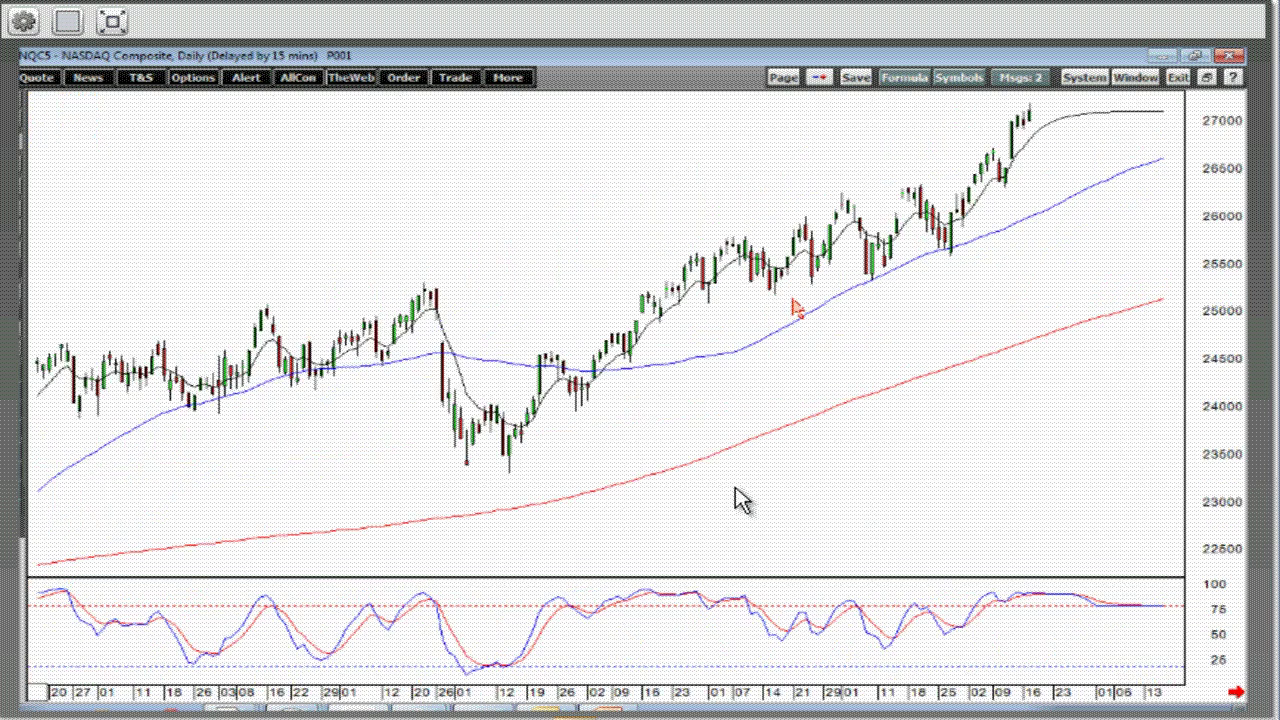
scroll(795, 305, "down", 2)
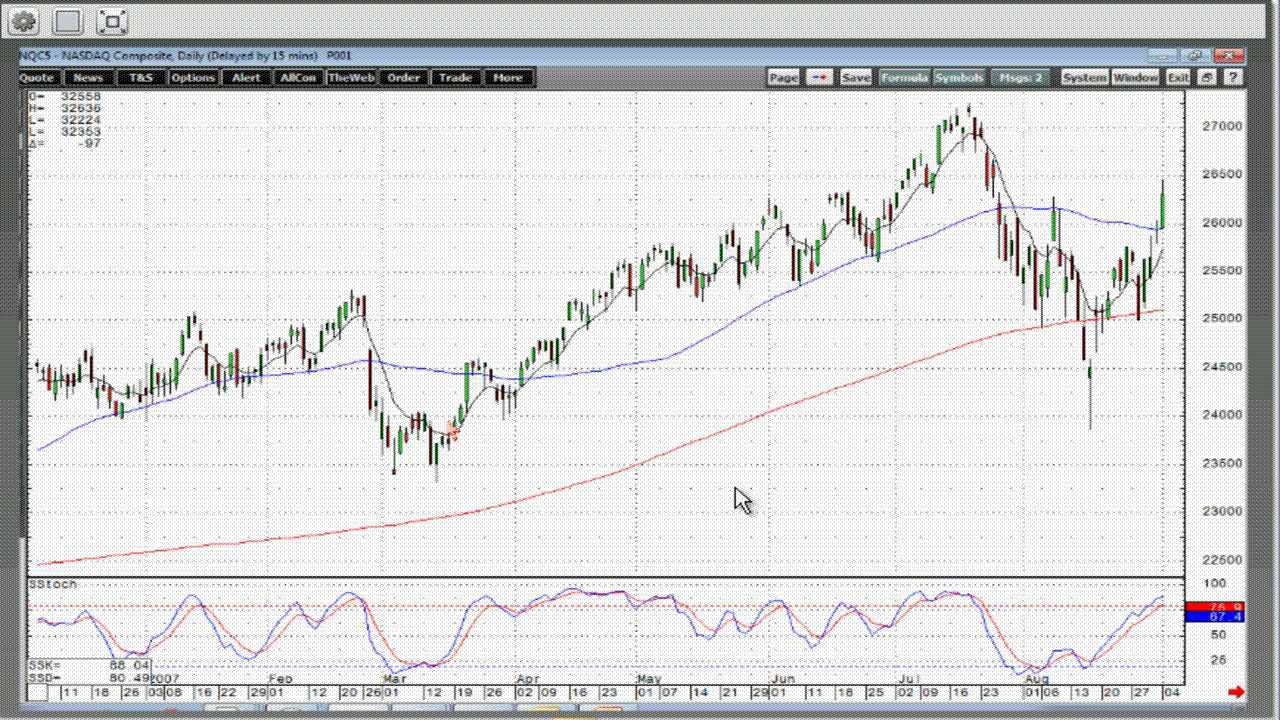
- Advance the NASDAQ Composite chart through 2008 and 2011 to the latest bars of March 2013
left_click_drag(808, 272, 456, 314)
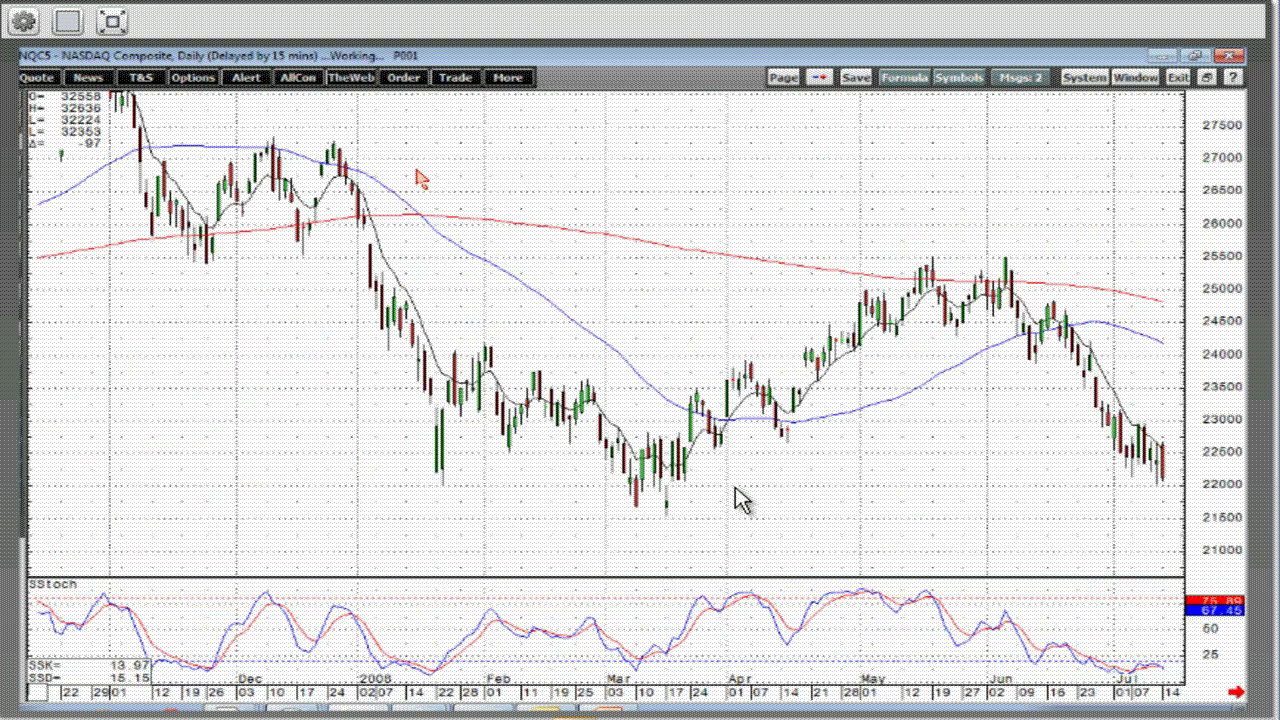
left_click_drag(420, 178, 840, 430)
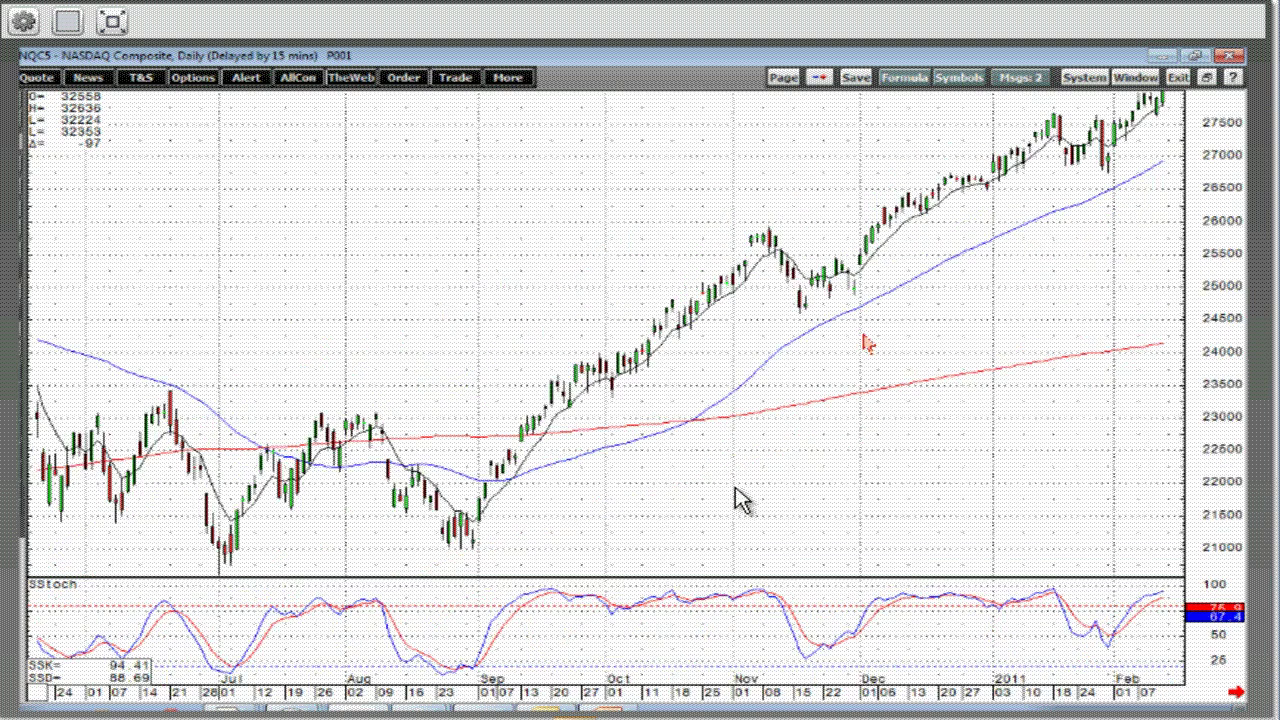
left_click_drag(866, 342, 530, 381)
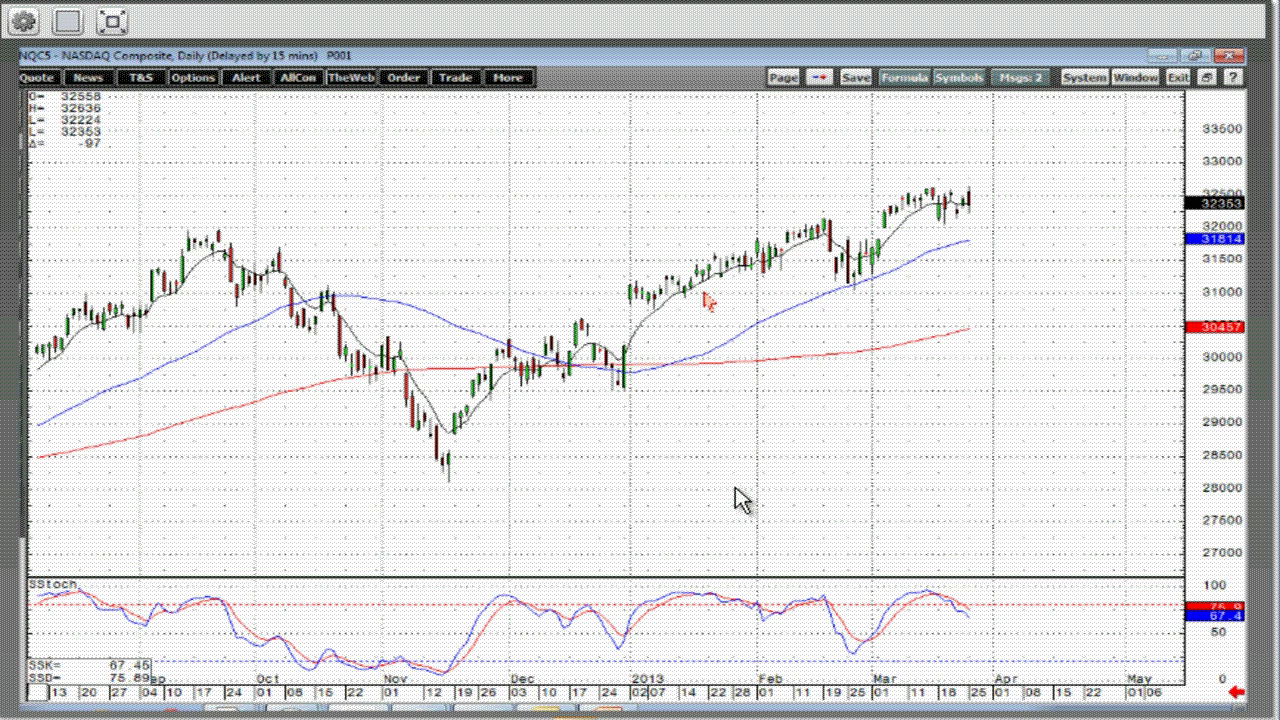
mouse_move(775, 278)
left_click_drag(692, 317, 716, 309)
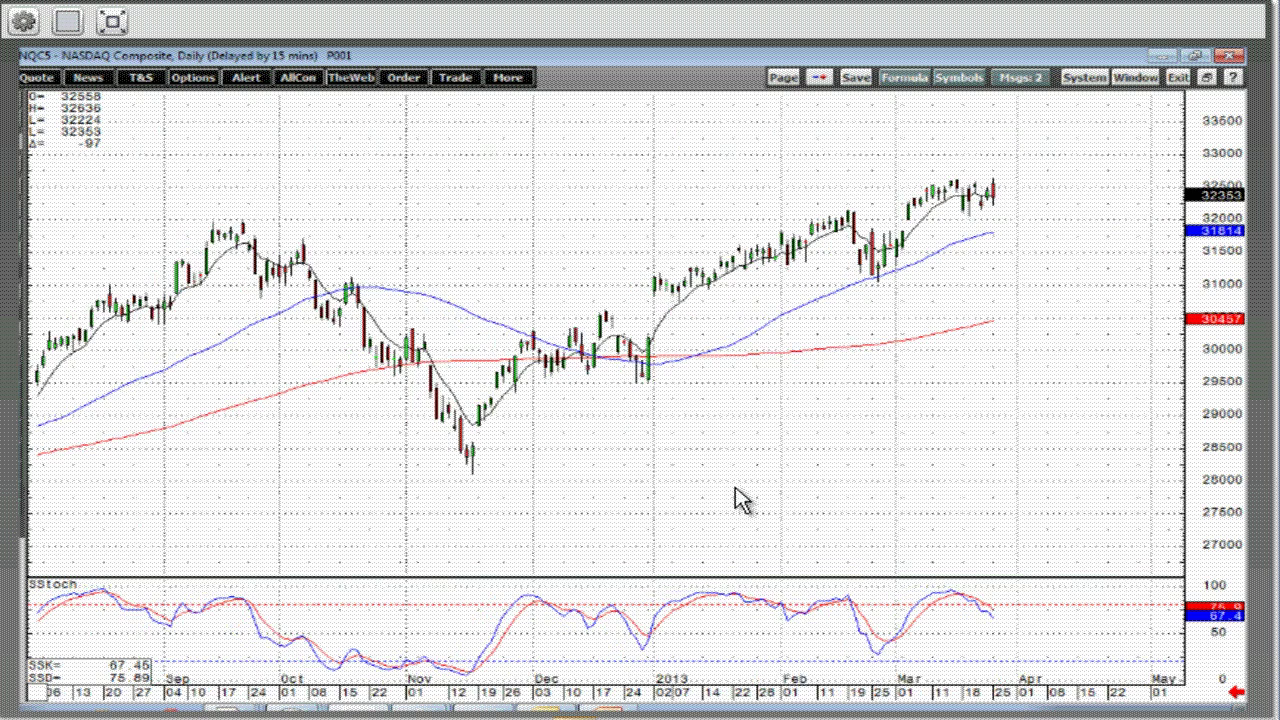
- Widen the bar spacing, expand the price scale and frame the NASDAQ Composite's mid-December 2012 to March 2013 bars
scroll(740, 500, "up", 1)
scroll(740, 500, "up", 1)
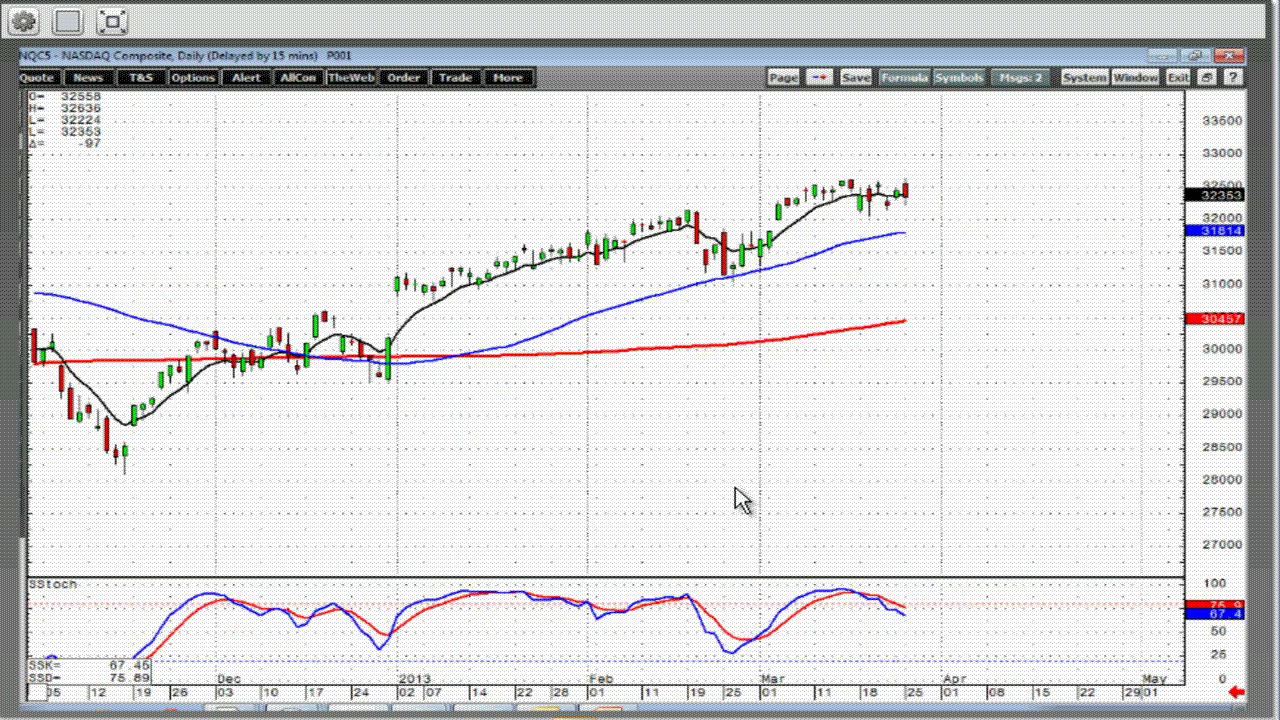
scroll(740, 500, "up", 1)
scroll(740, 500, "up", 1)
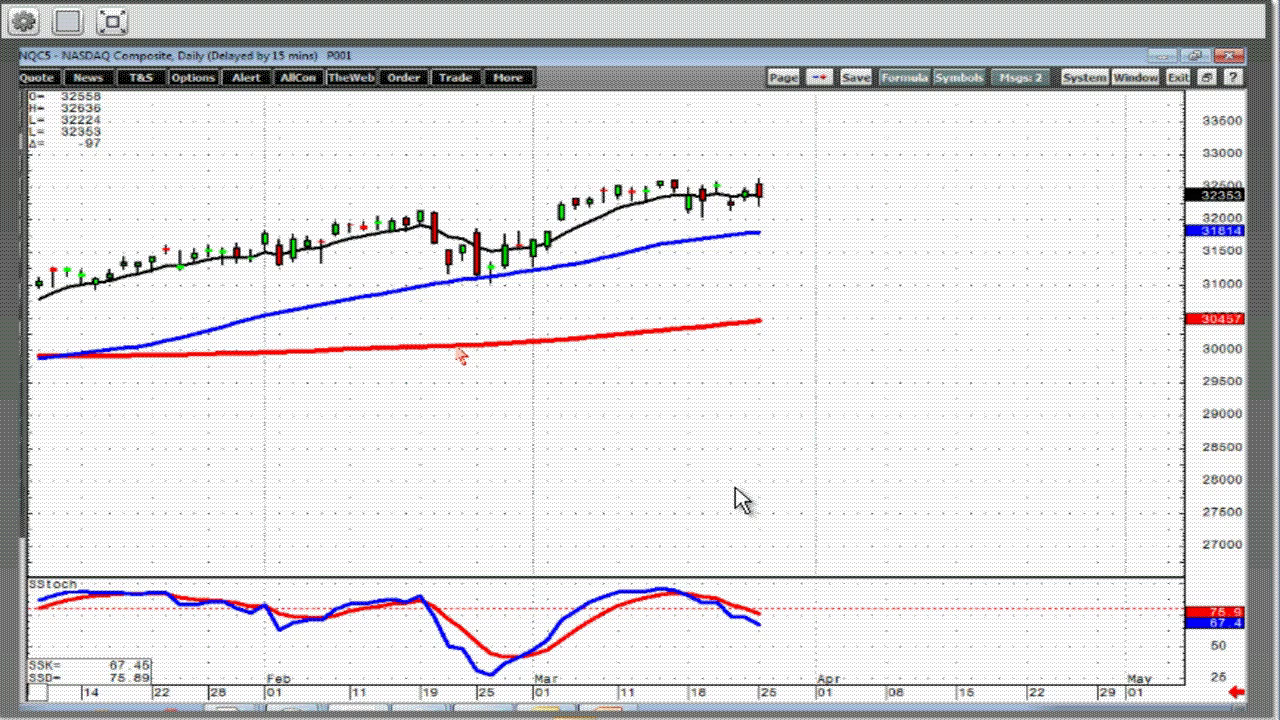
scroll(735, 488, "down", 1)
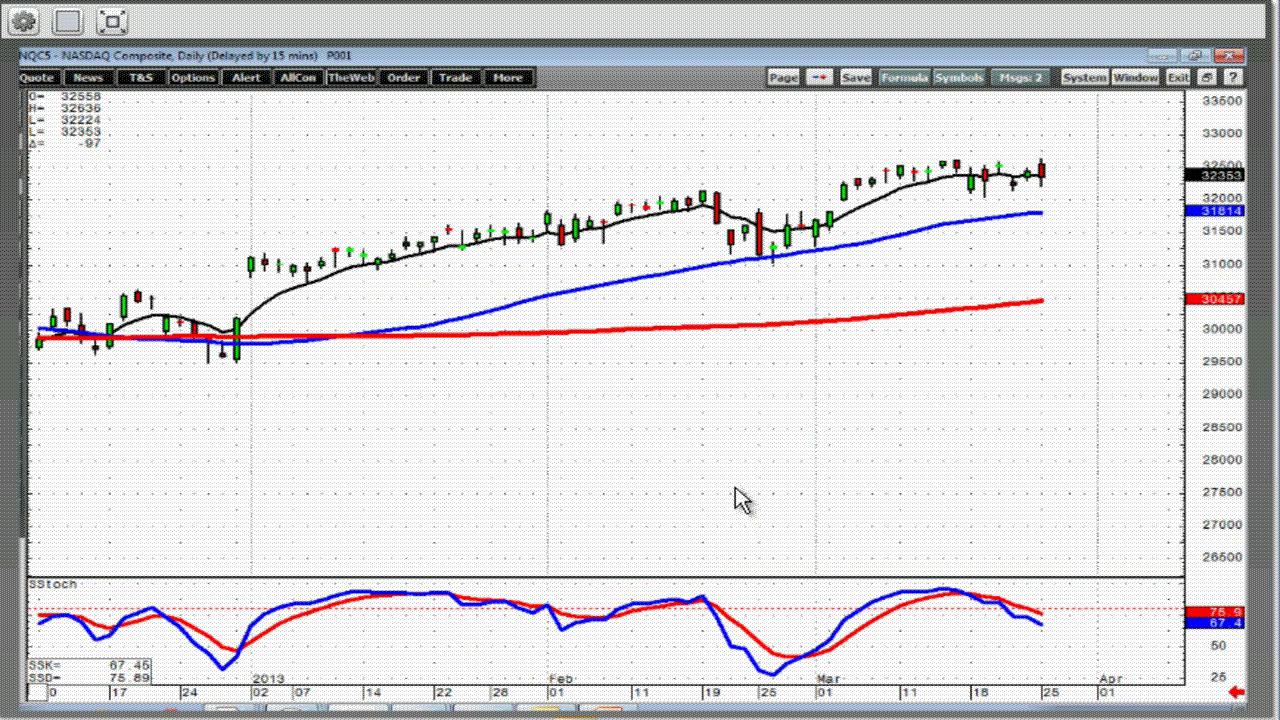
key("Up")
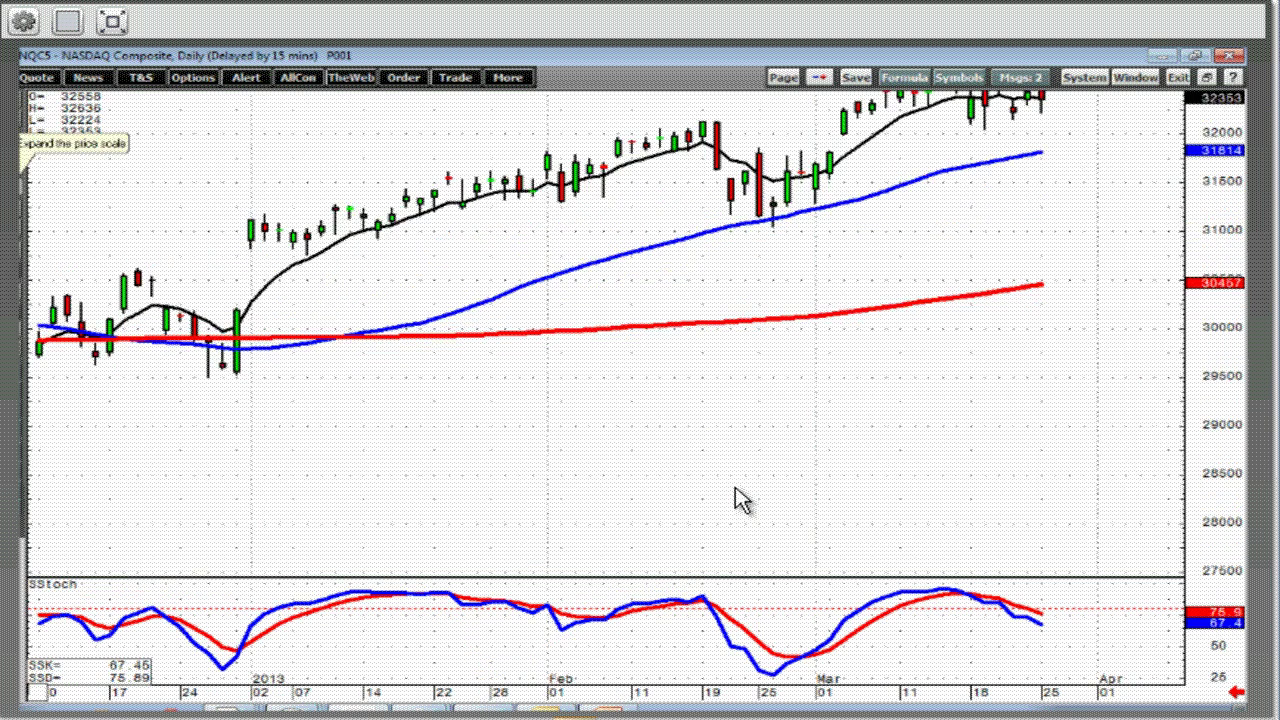
left_click_drag(470, 230, 470, 316)
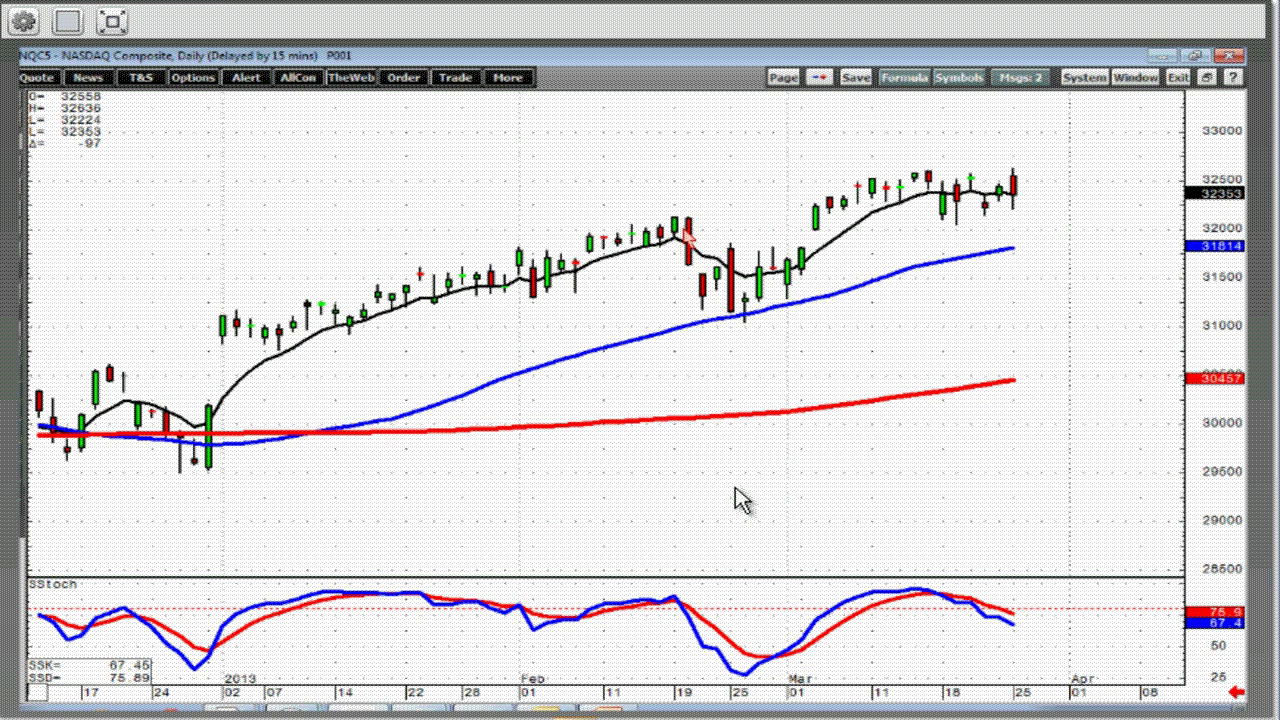
- Examine the February 2013 pullback and the March bars against the black moving average, dismissing the e-mail notification
mouse_move(702, 262)
mouse_move(547, 290)
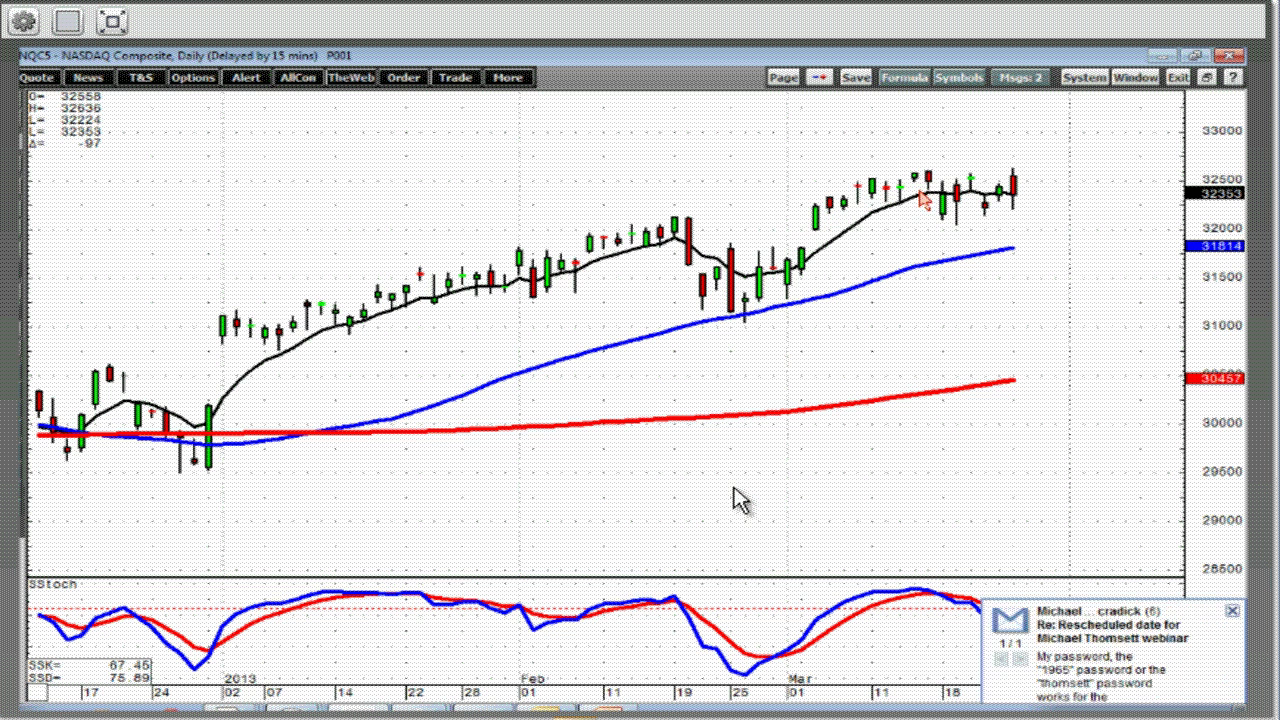
mouse_move(975, 201)
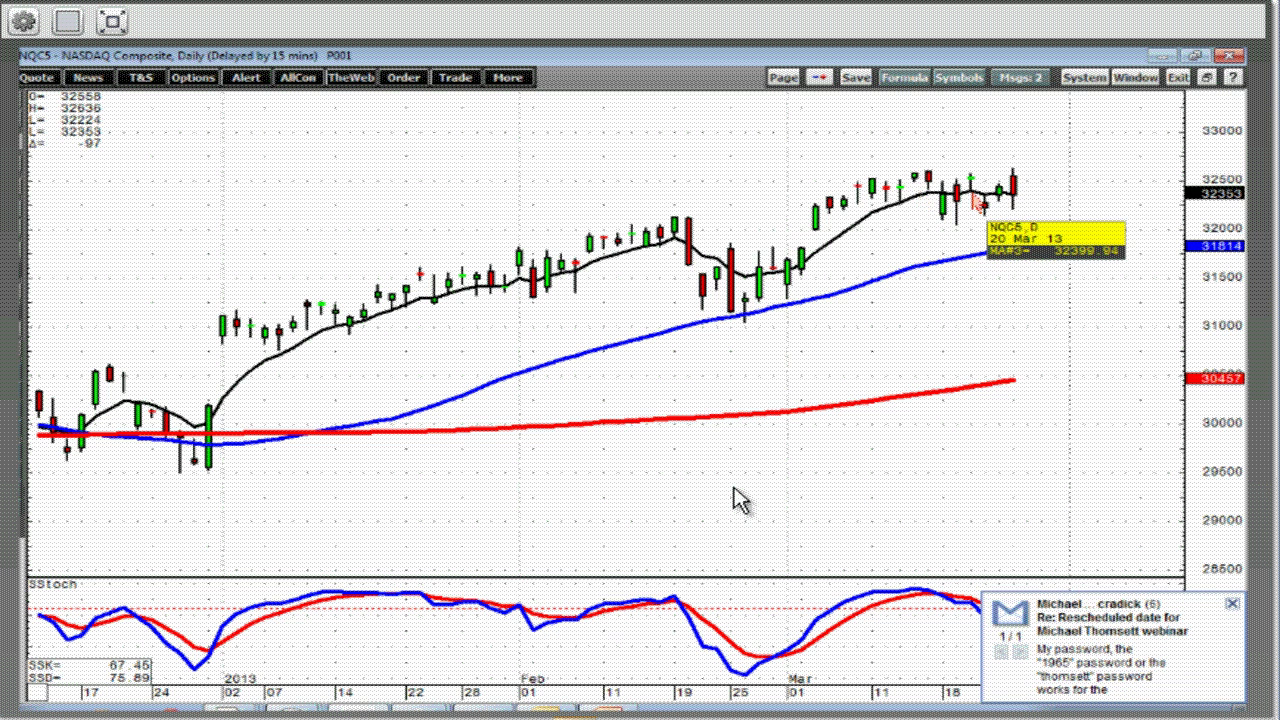
mouse_move(1018, 203)
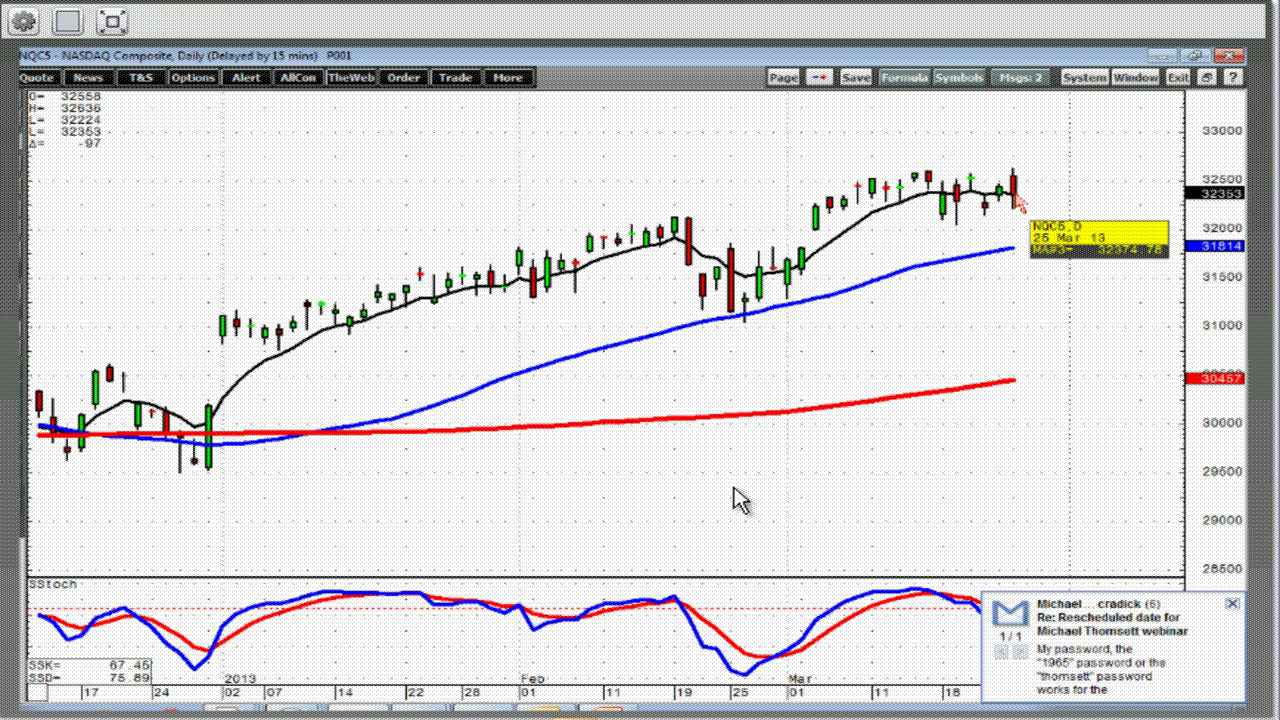
left_click(1230, 604)
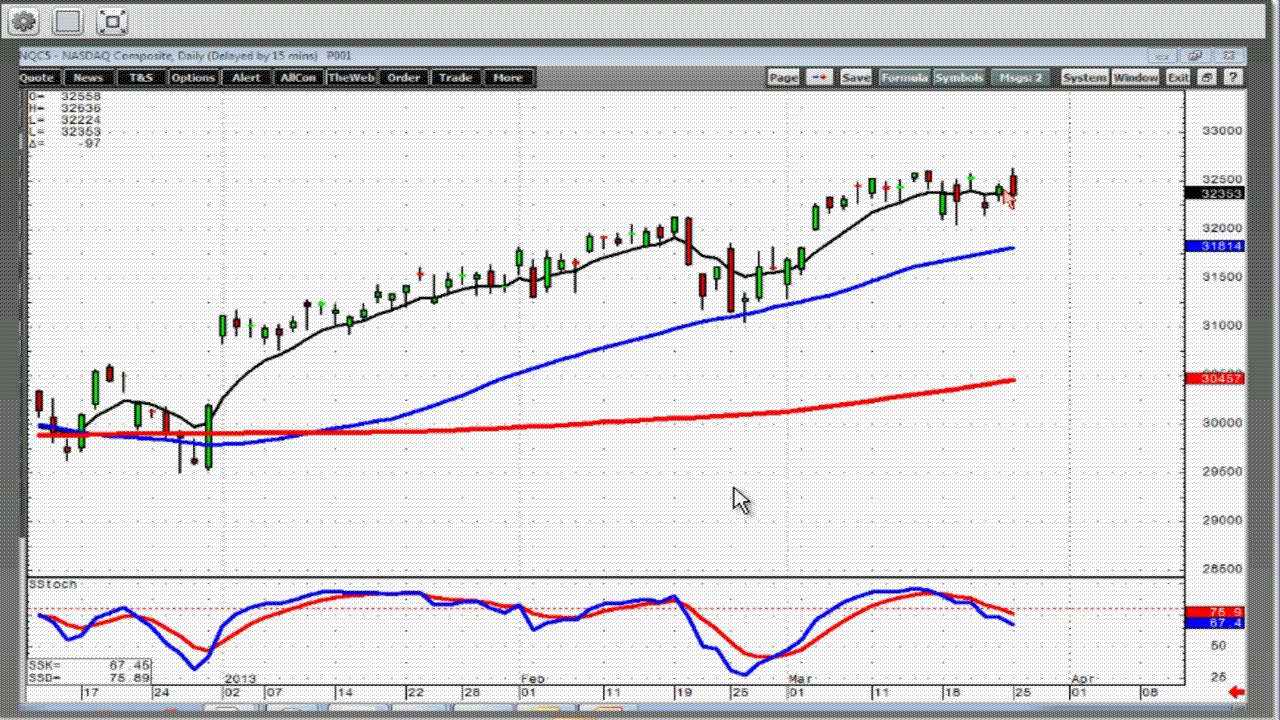
mouse_move(1018, 204)
- Switch the chart to the Dow (DJI), frame the latest bars and examine the 25 March 2013 candle and mid-March highs
left_click(675, 162)
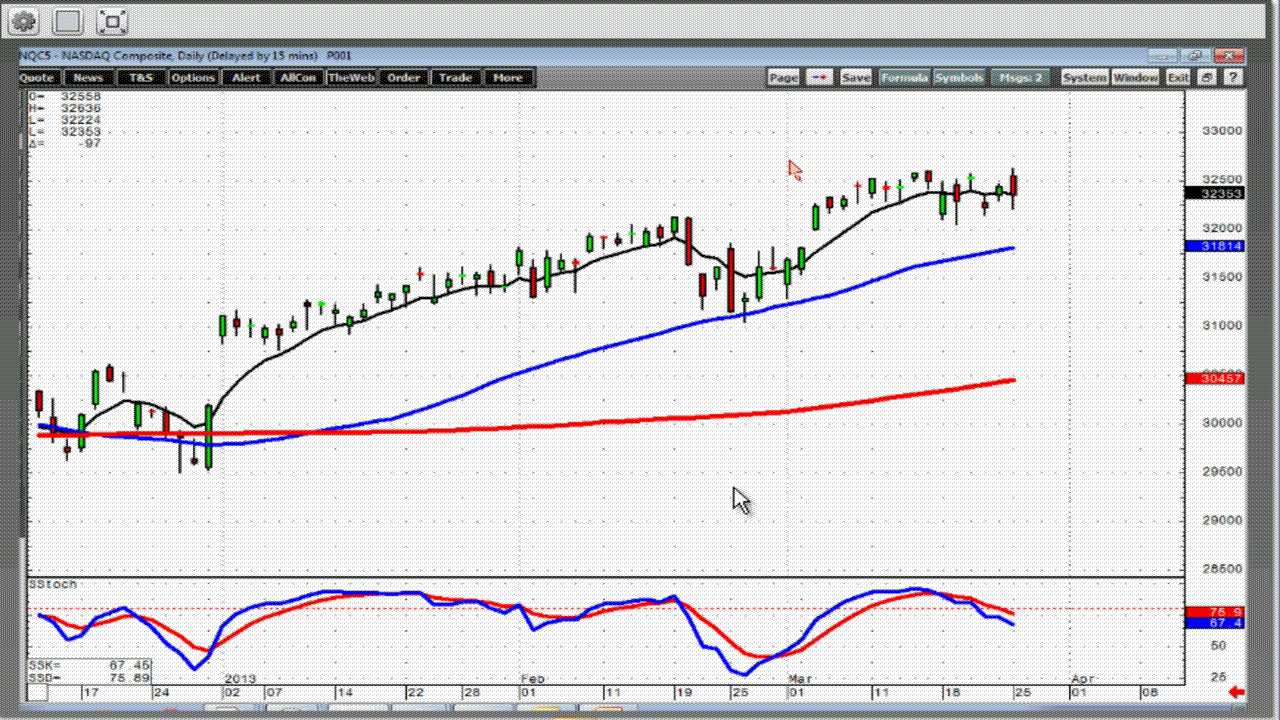
type("DJ")
key("Return")
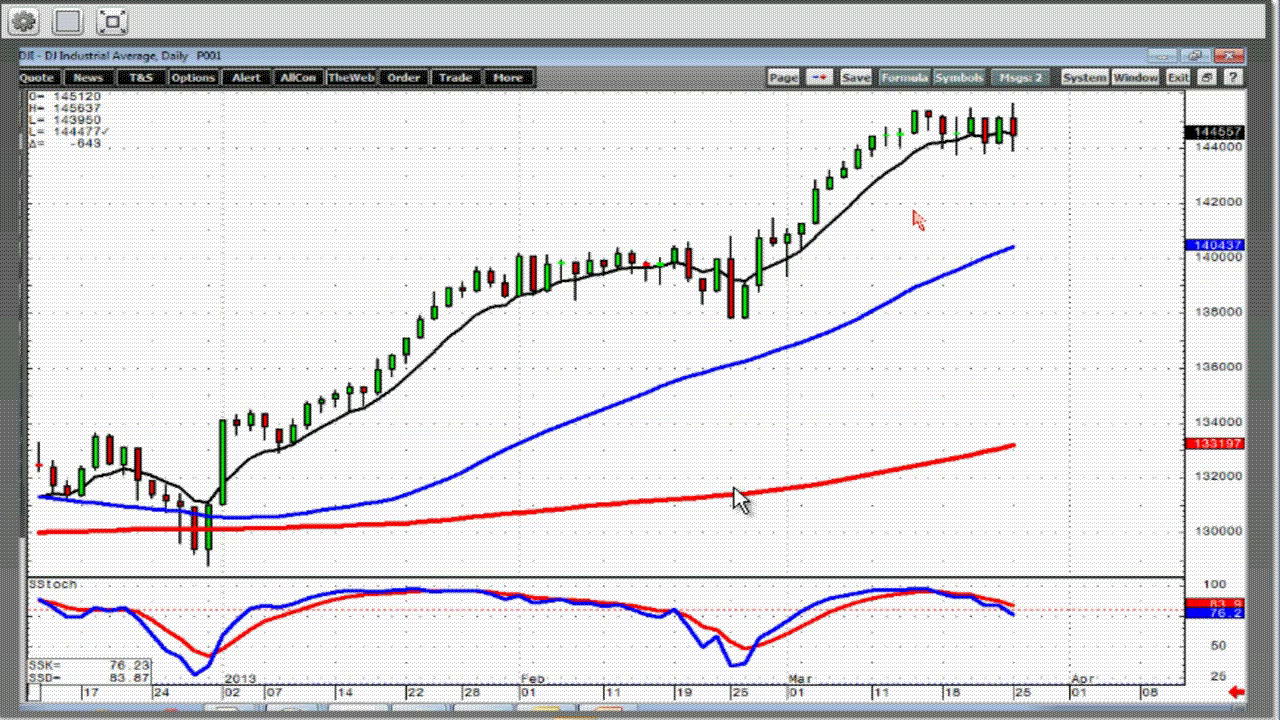
left_click_drag(913, 210, 930, 254)
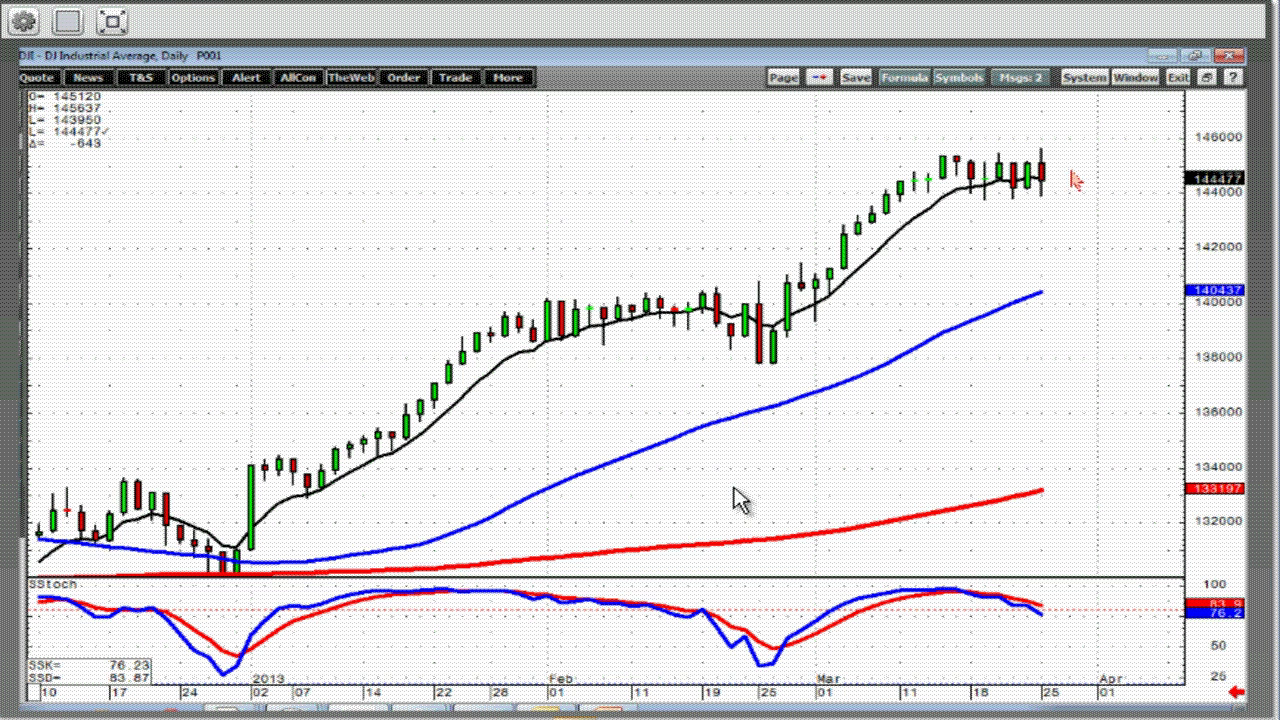
mouse_move(1046, 185)
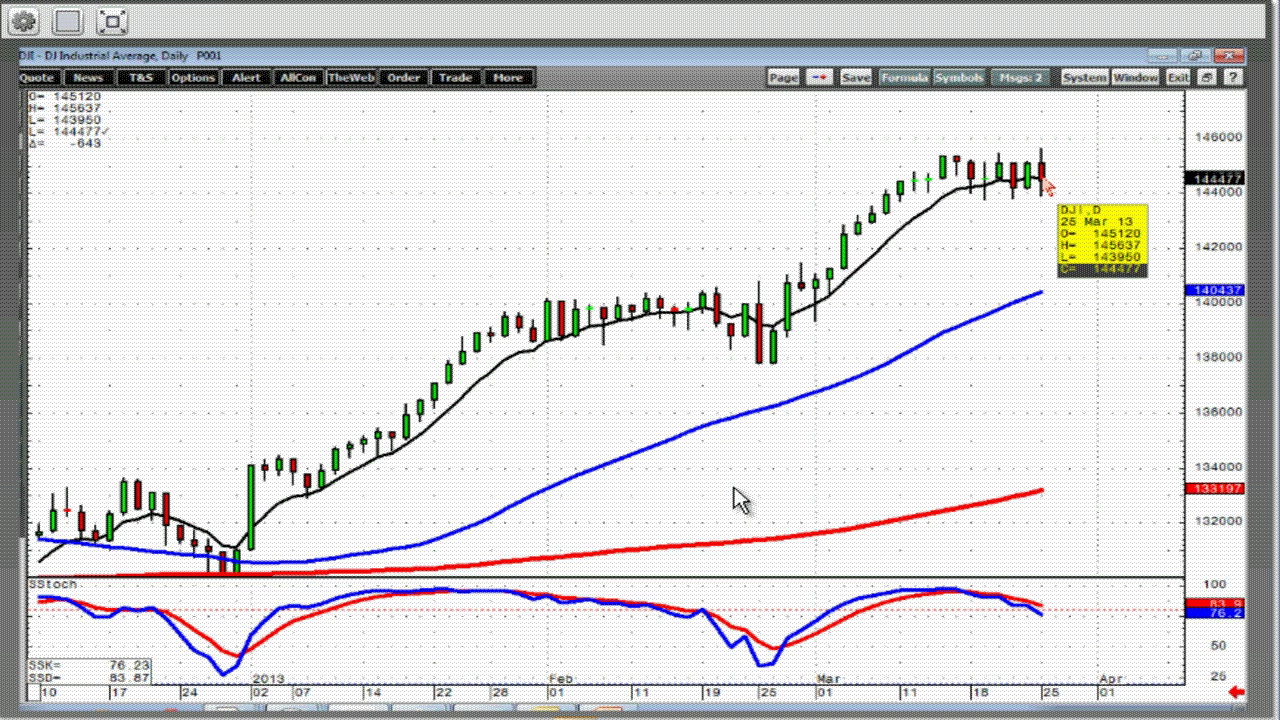
mouse_move(968, 175)
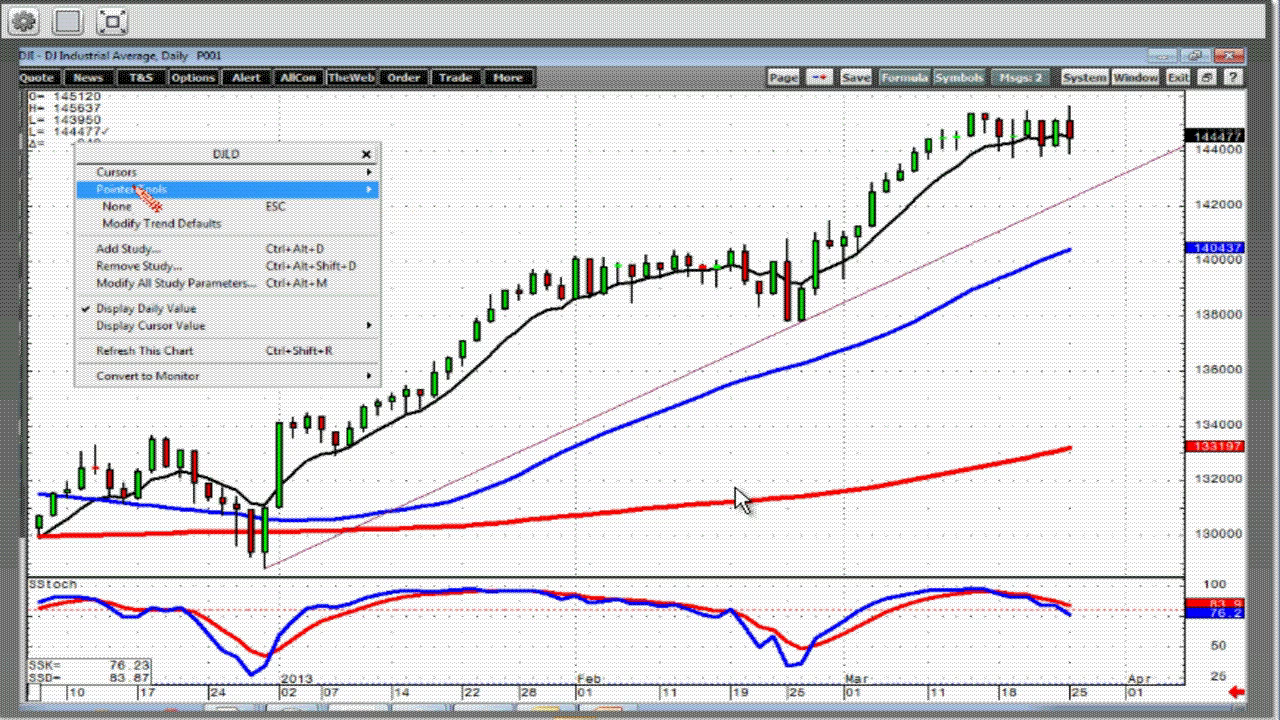
- Draw a Trend Channel from the 31 December 2012 low along the rising trendline, with its parallel line above the price bars
left_click(251, 194)
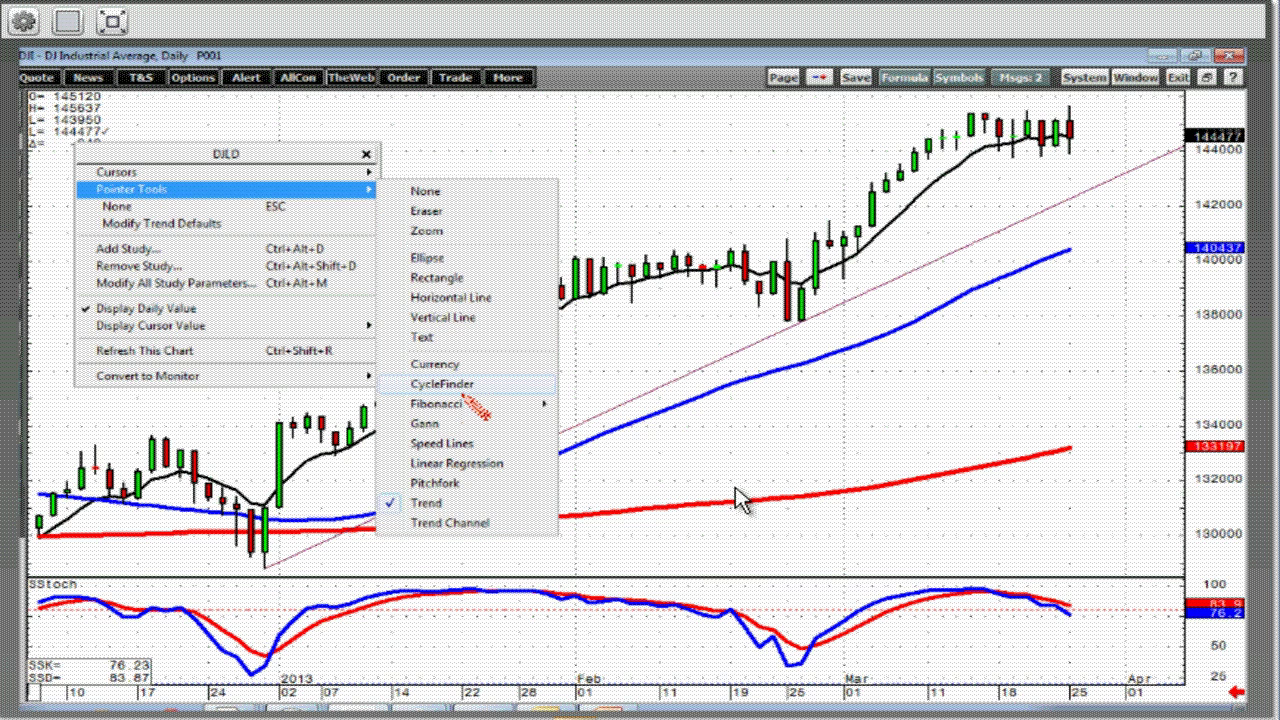
left_click(474, 541)
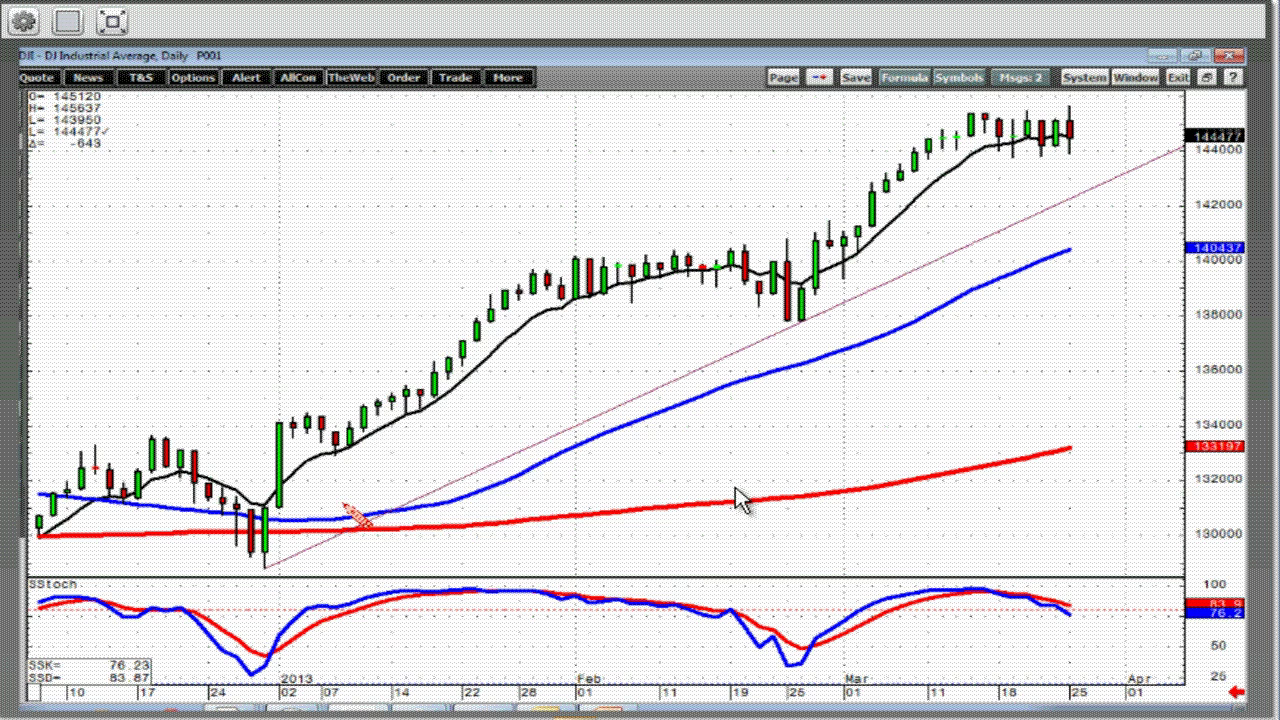
mouse_move(268, 570)
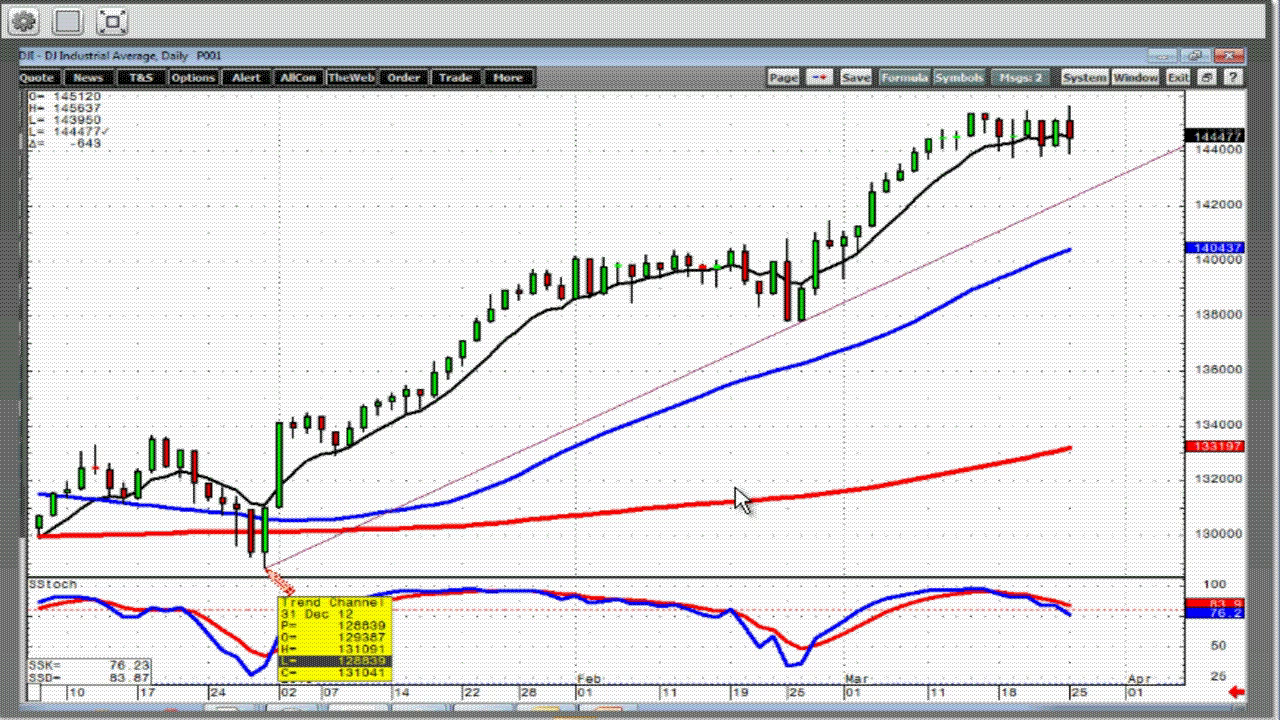
mouse_move(268, 570)
left_mouse_down()
mouse_move(830, 345)
mouse_move(722, 235)
mouse_move(686, 218)
left_mouse_up()
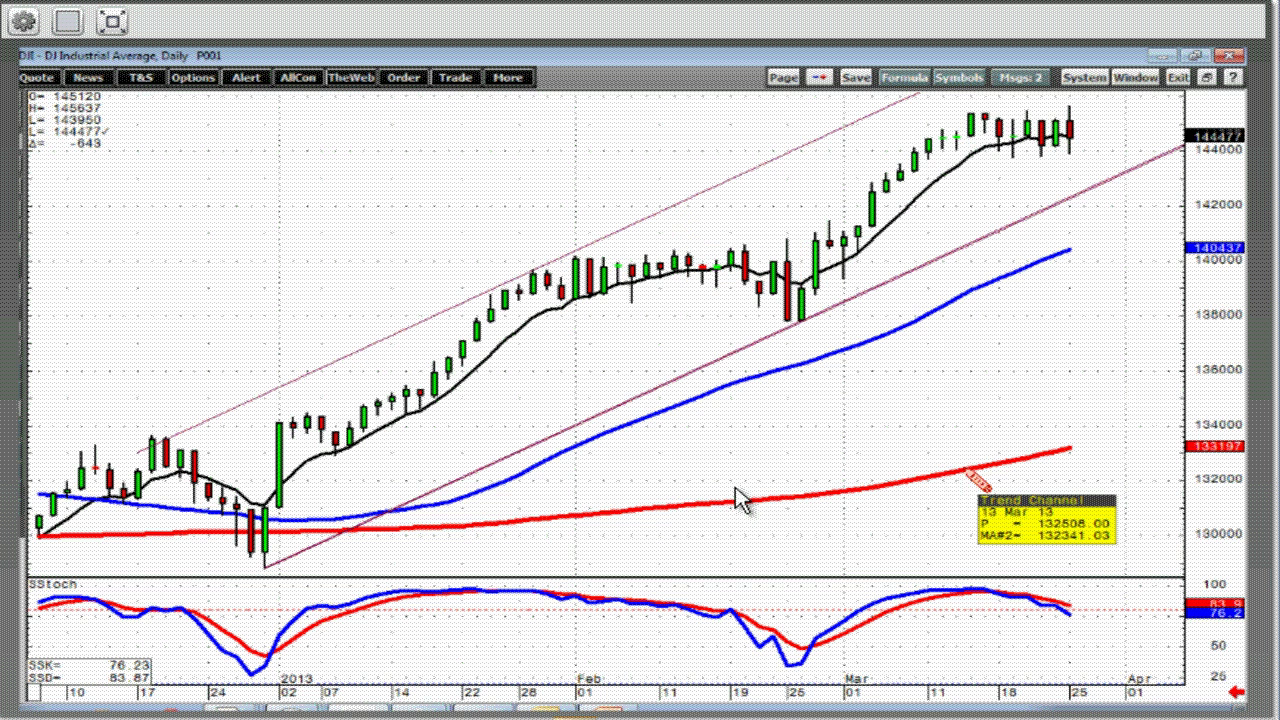
- Finish the Dow's trend channel and set the pointer tool to None
left_click(975, 482)
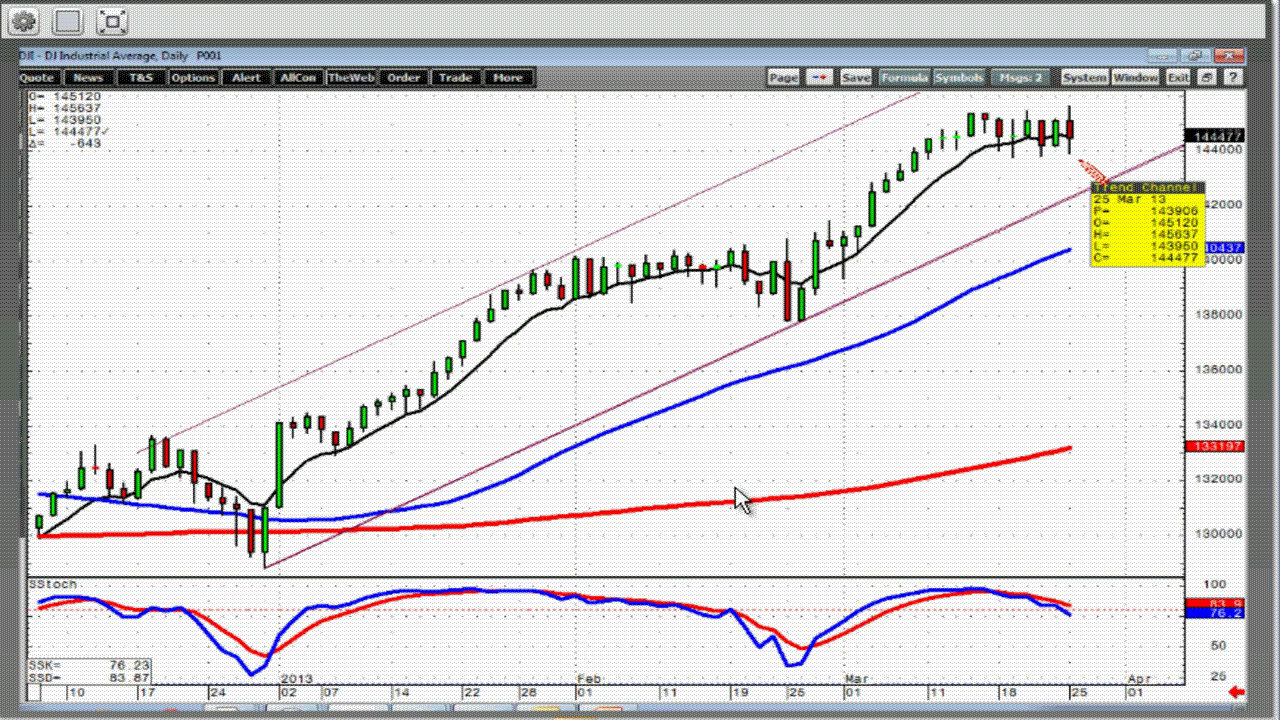
right_click(1089, 362)
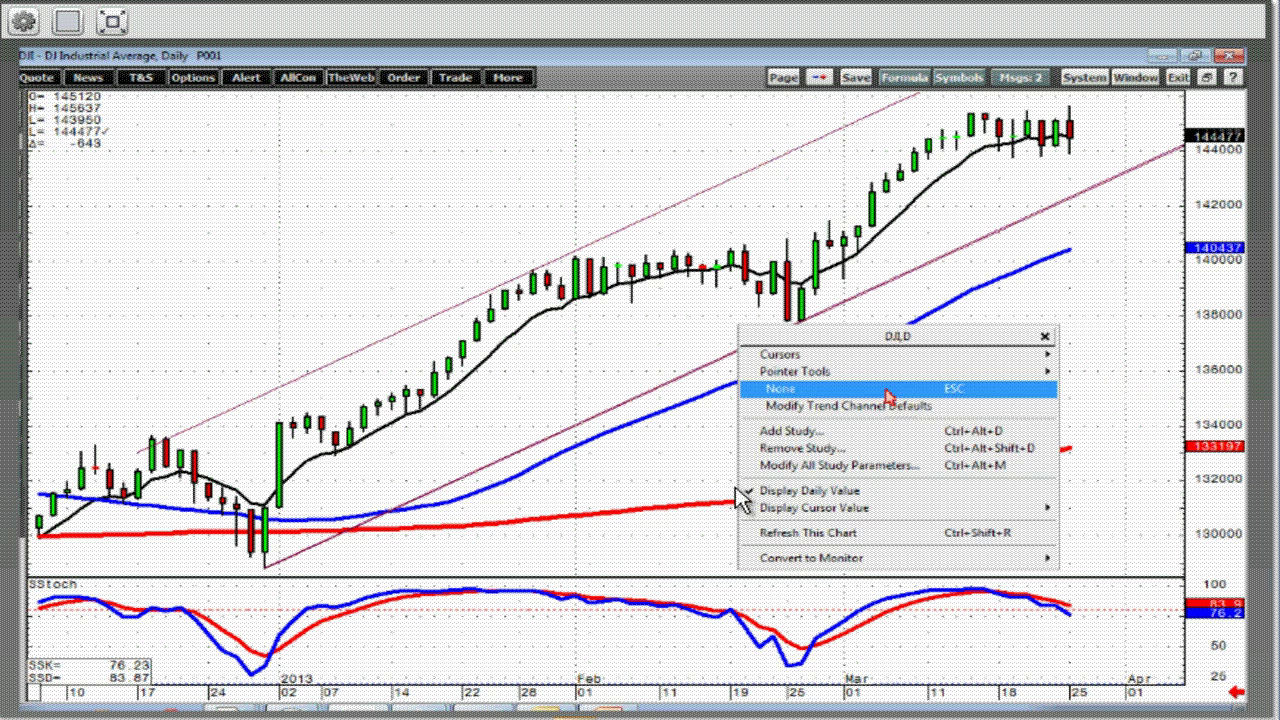
left_click(886, 390)
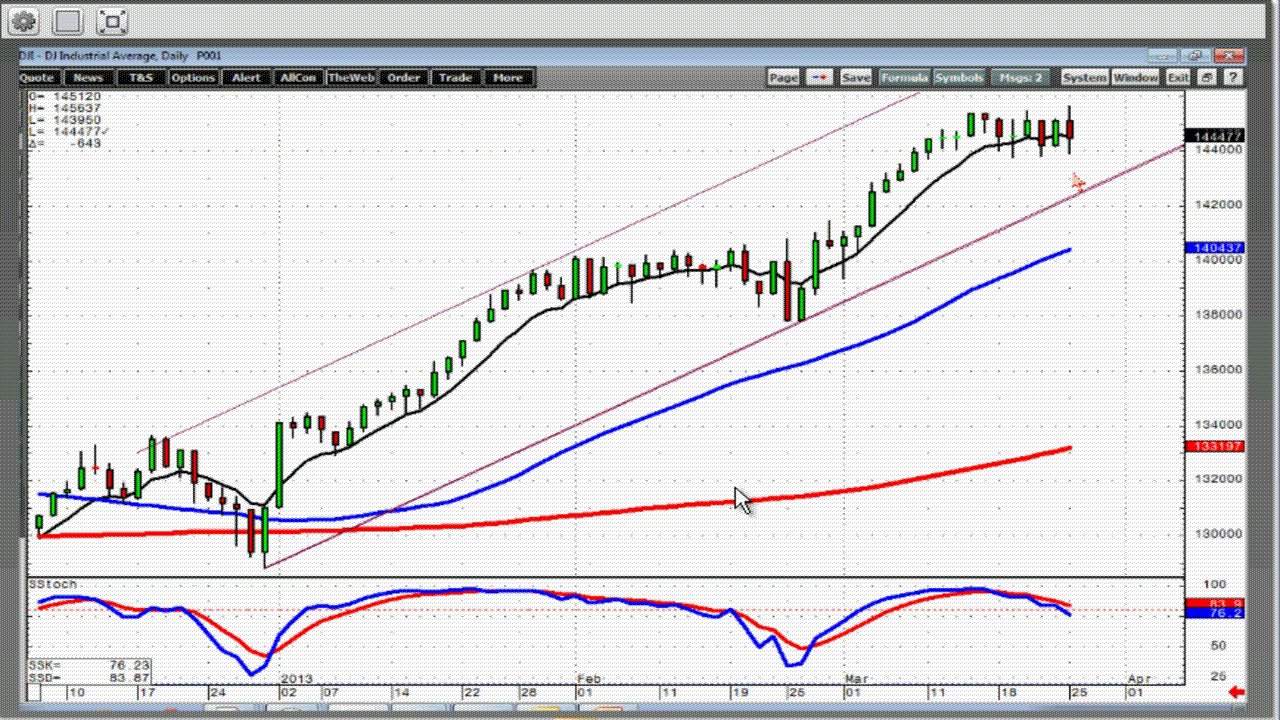
- Switch the chart to Isis Pharmaceuticals (S.ISIS) and go back to its mid-May to early September 2012 bars
mouse_move(1075, 200)
type("SIS")
key("Return")
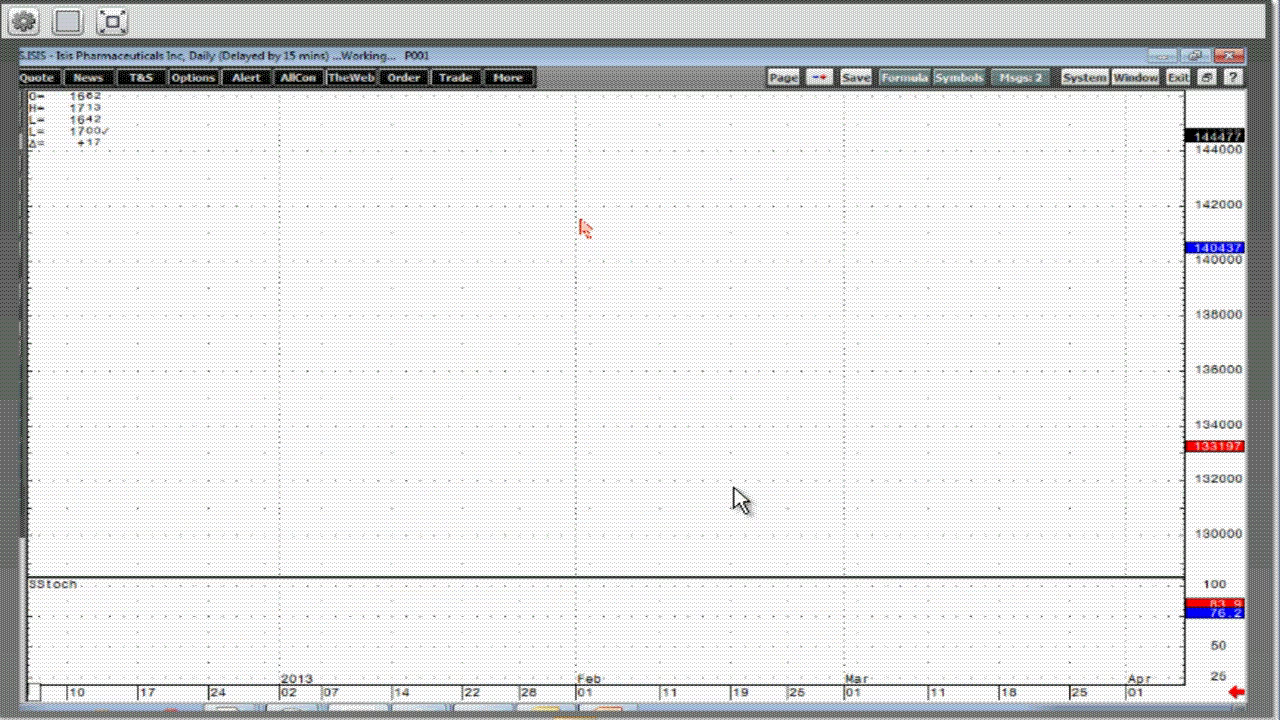
left_click_drag(597, 300, 738, 291)
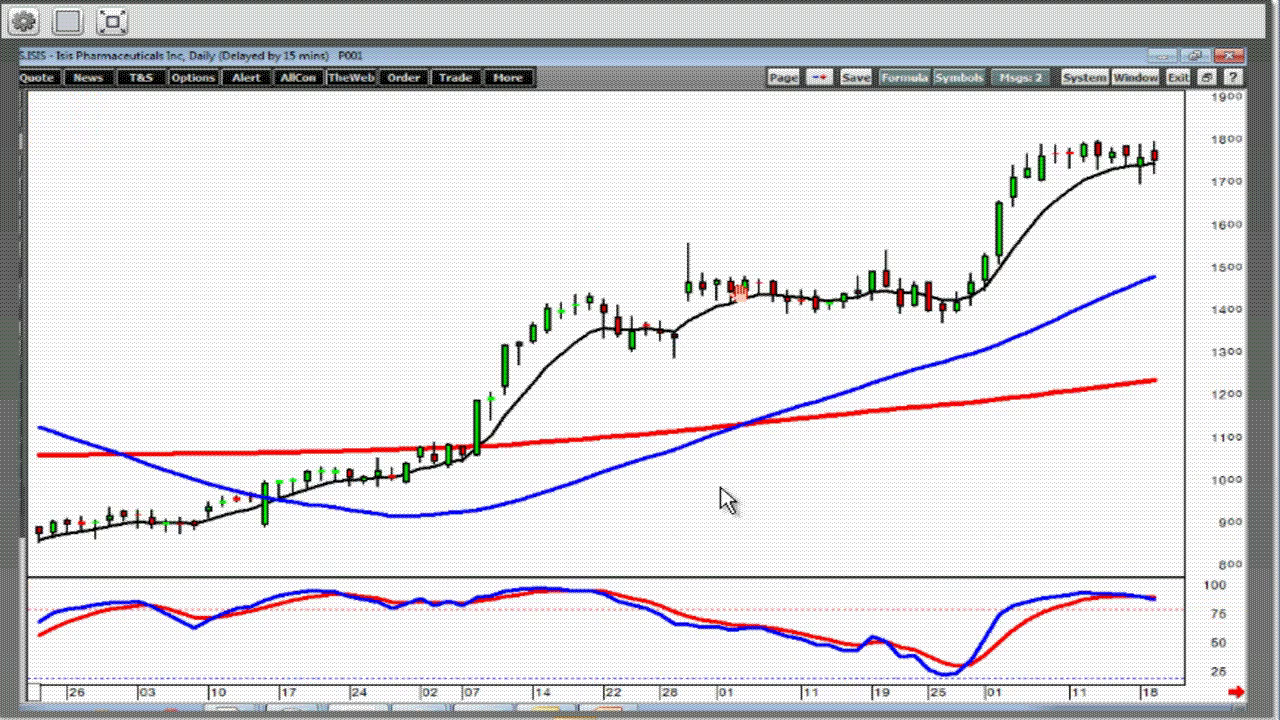
left_click_drag(422, 319, 701, 380)
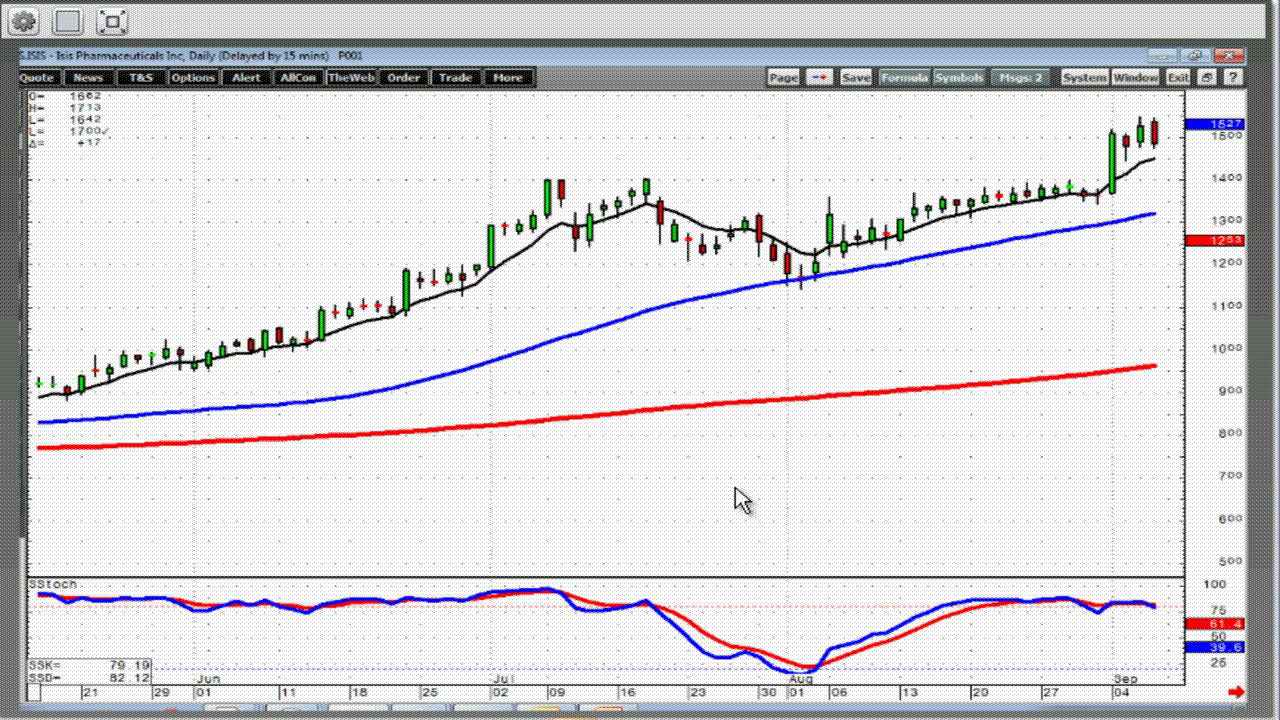
- Narrow the bar spacing and frame Isis Pharmaceuticals' May to November 2012 bars
scroll(735, 487, "down", 1)
scroll(740, 500, "down", 1)
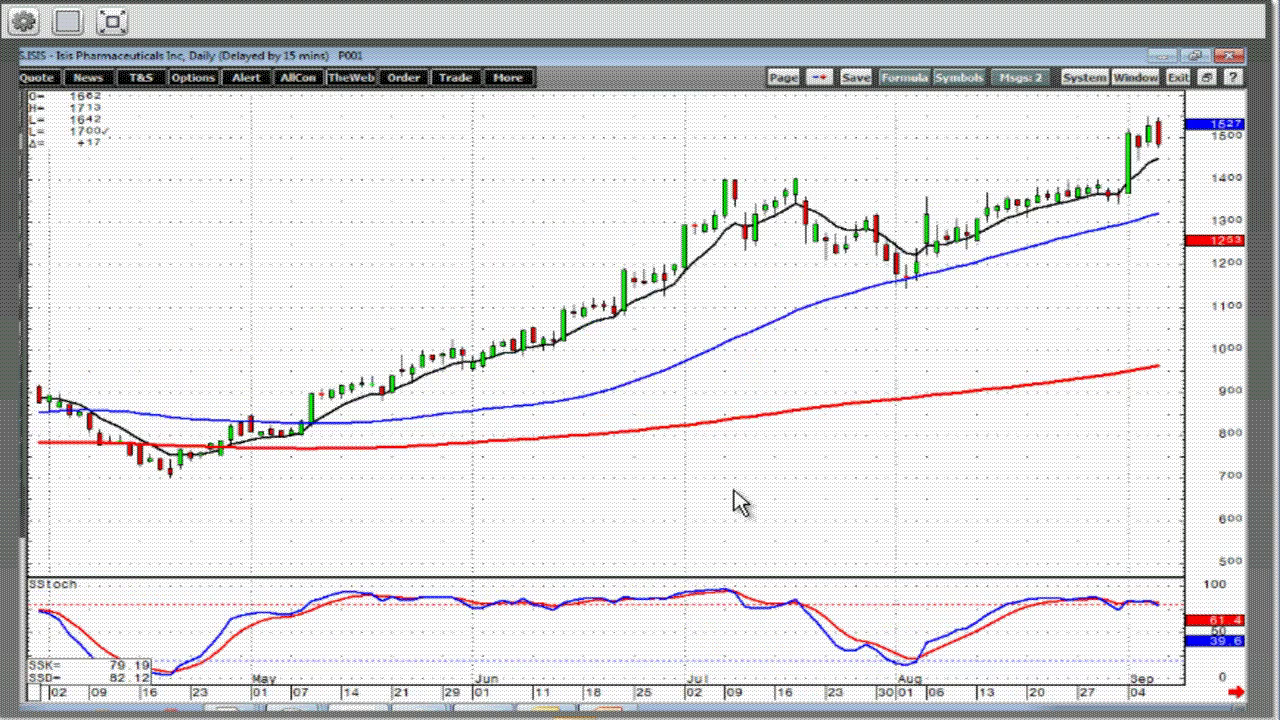
scroll(740, 500, "down", 1)
key("Right")
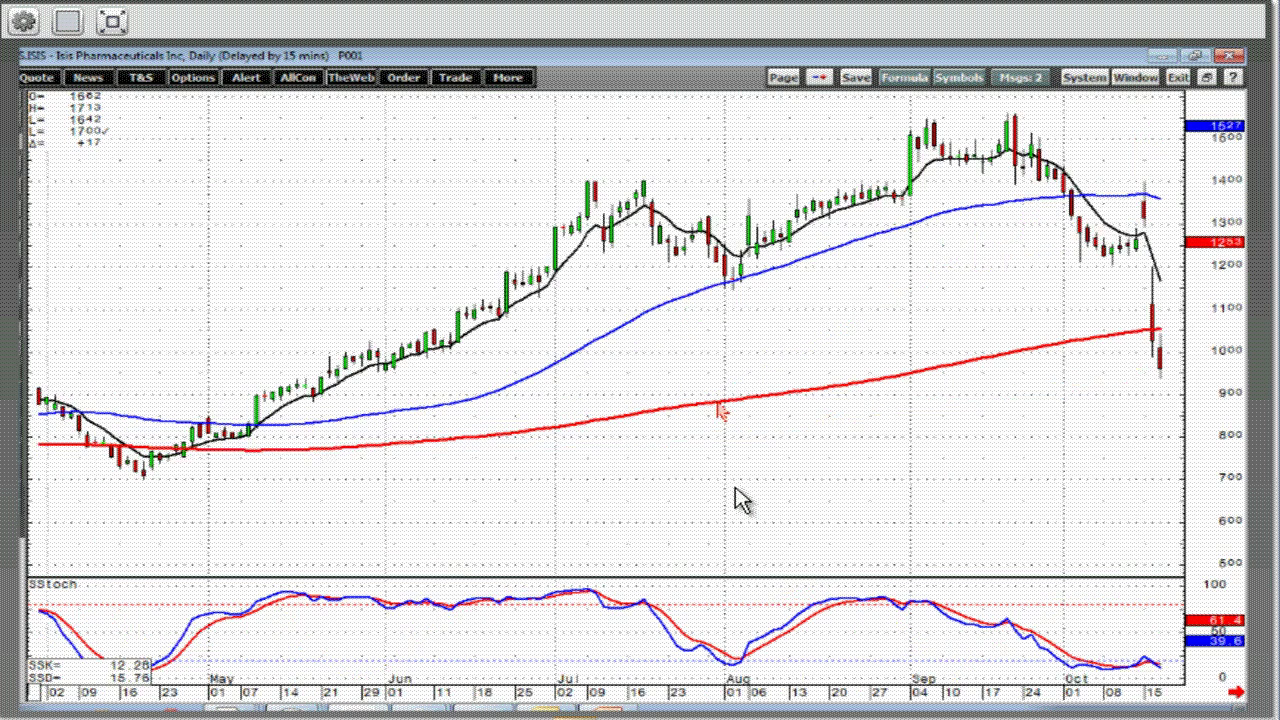
key("Right")
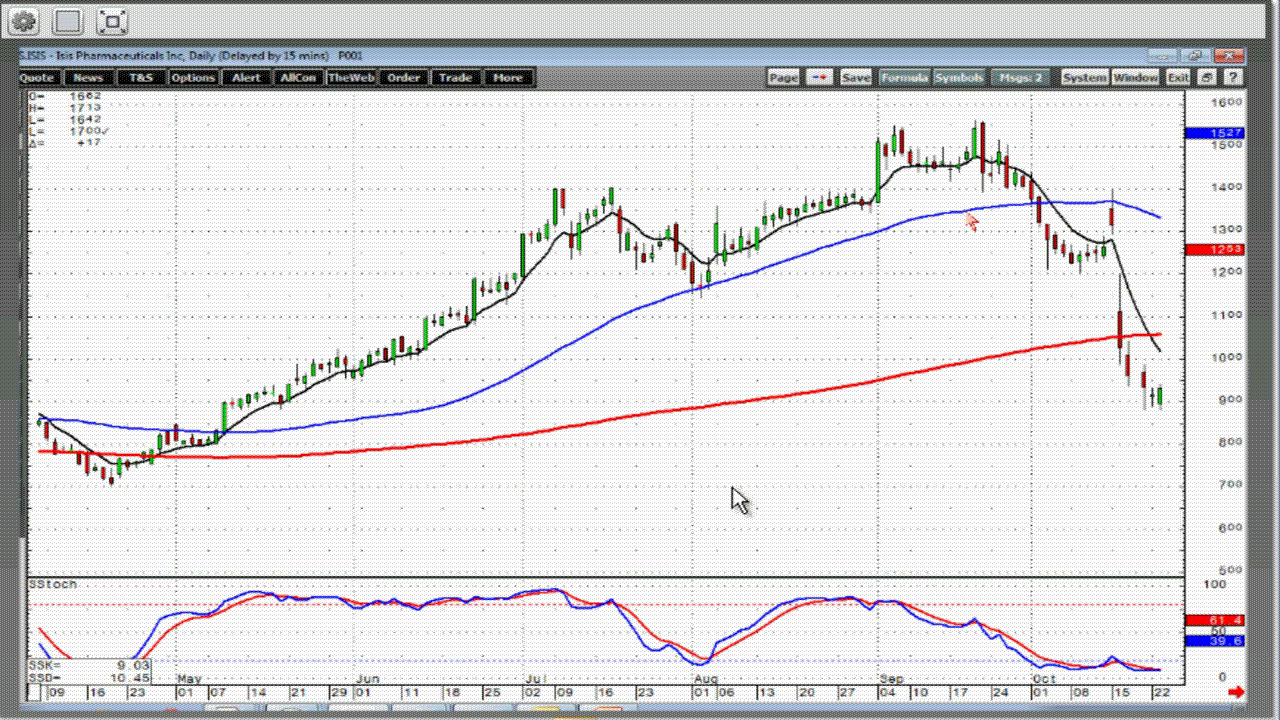
key("Right")
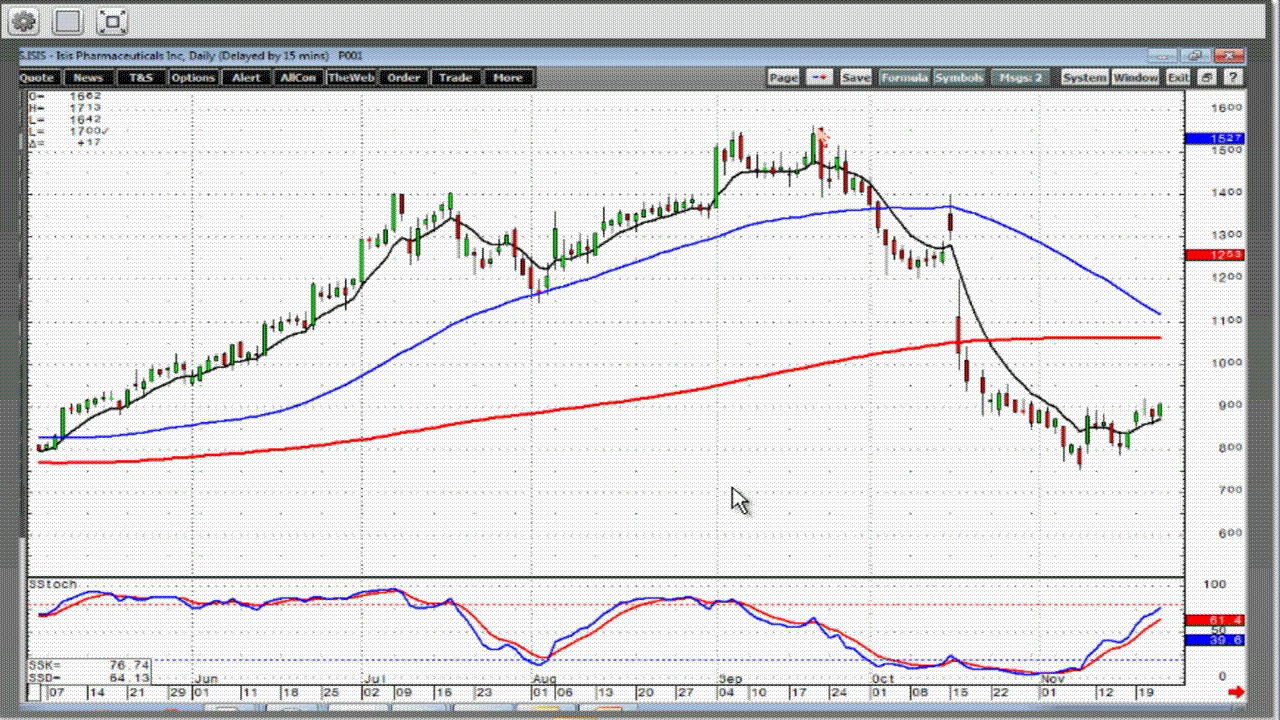
- Examine the September 2012 peak against the moving averages and bring the chart forward to the March 2013 bars
mouse_move(818, 136)
mouse_move(828, 190)
mouse_move(797, 208)
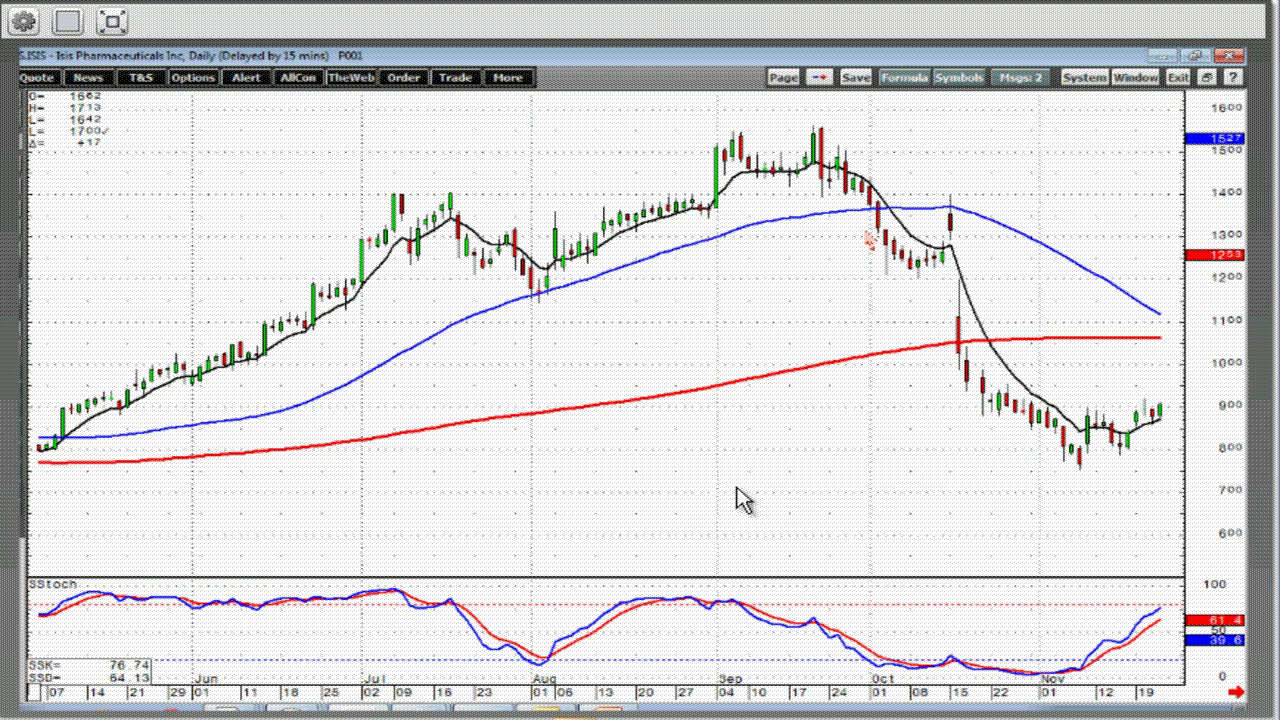
scroll(737, 500, "down", 3)
scroll(735, 500, "down", 3)
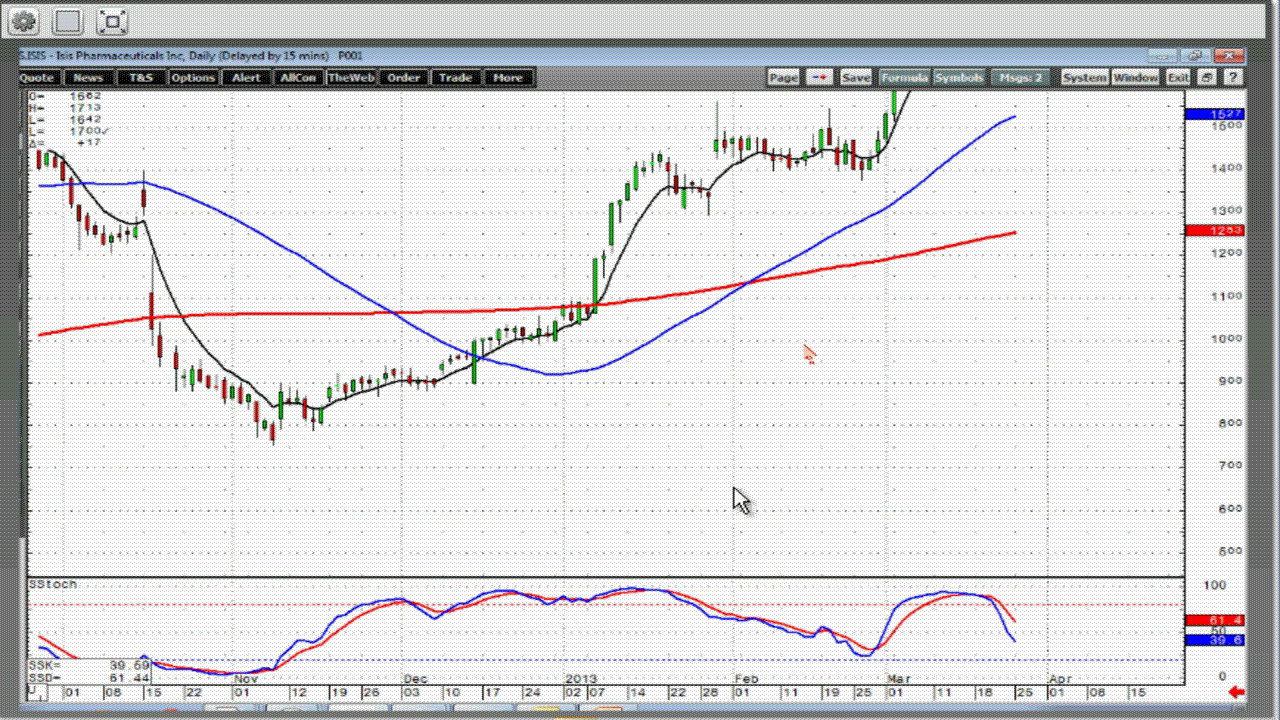
- Switch the chart to Uni-Pixel (S.UNXL) and examine the 5 February 2013 candle and the late-March bars
type("NXL")
key("Return")
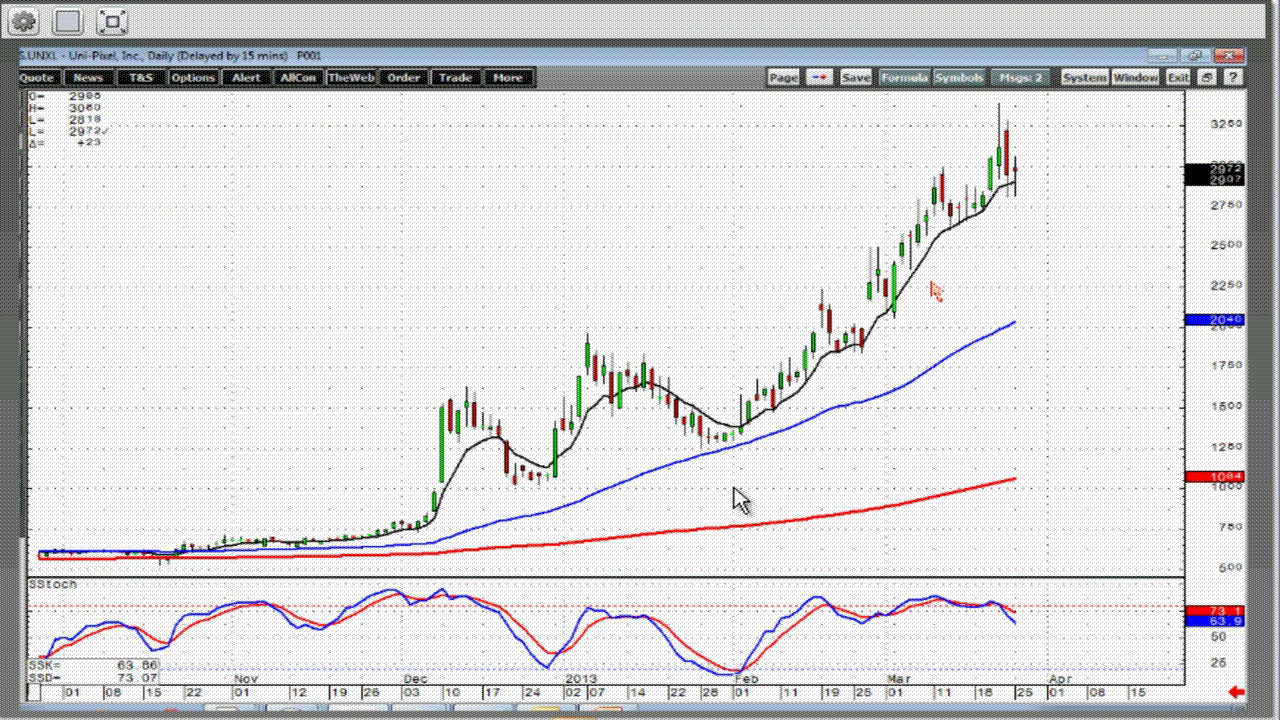
mouse_move(771, 421)
left_click(318, 705)
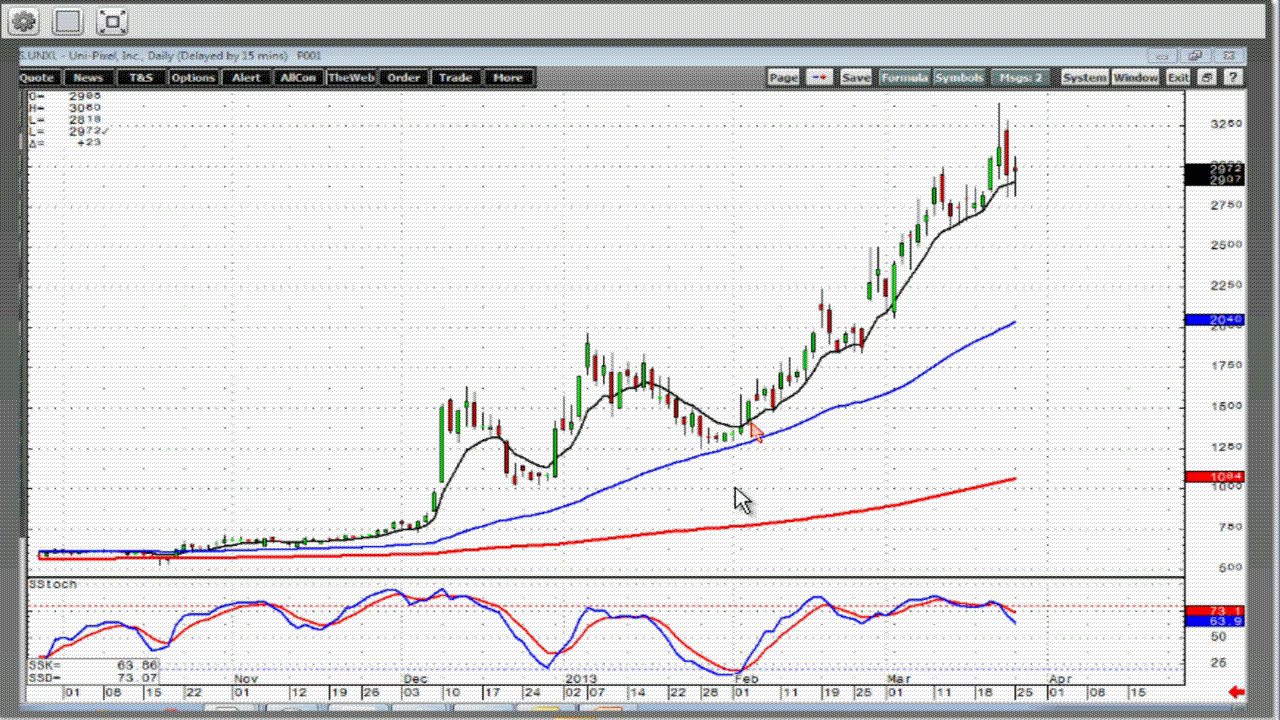
mouse_move(757, 410)
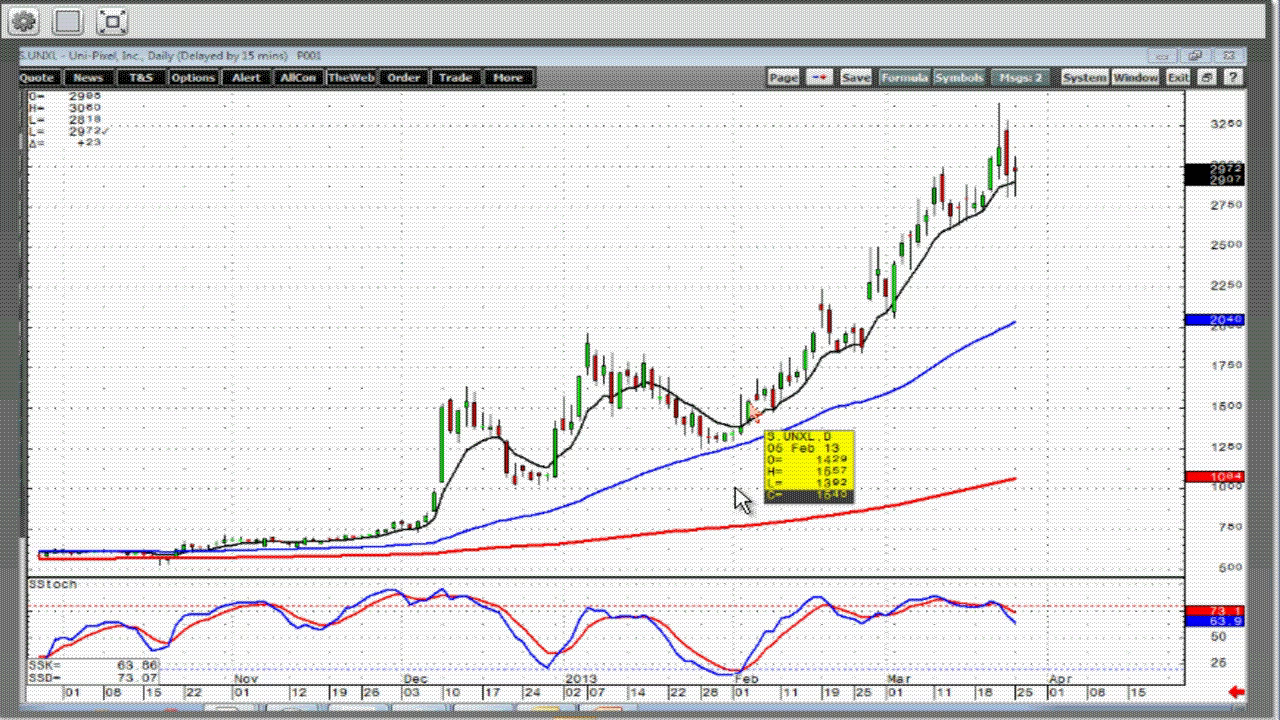
mouse_move(1012, 193)
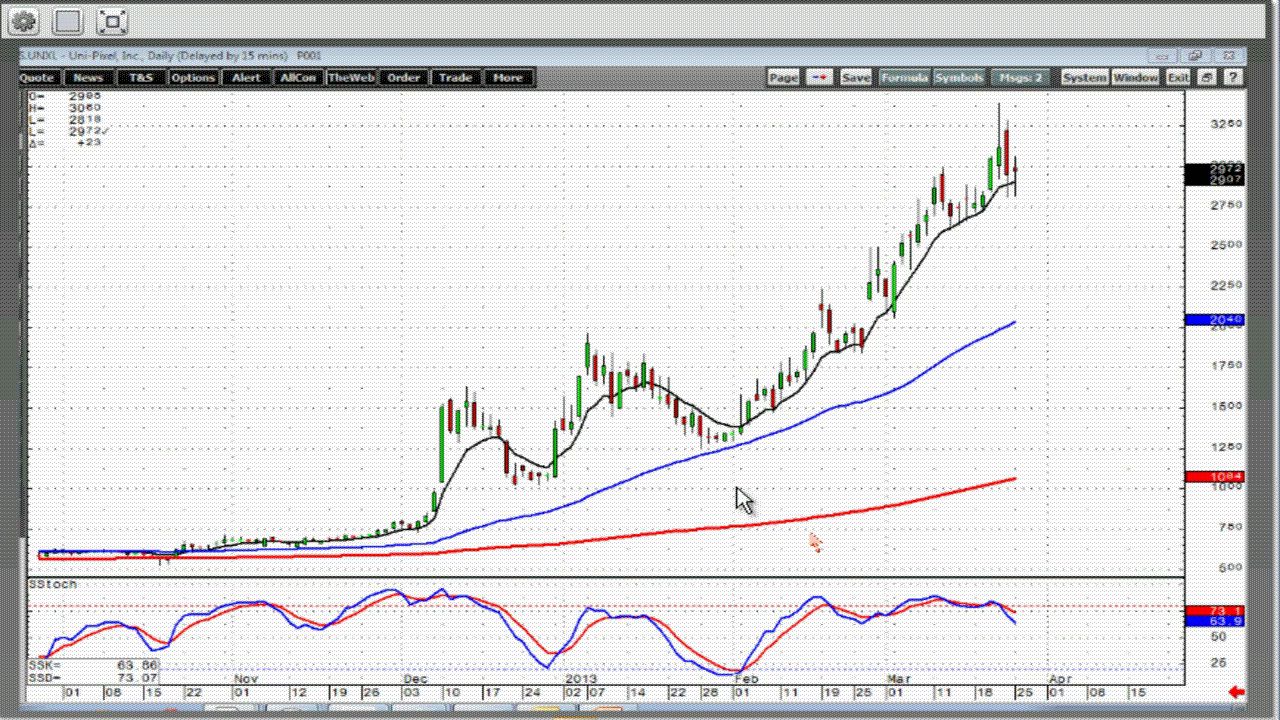
mouse_move(830, 521)
mouse_move(1012, 182)
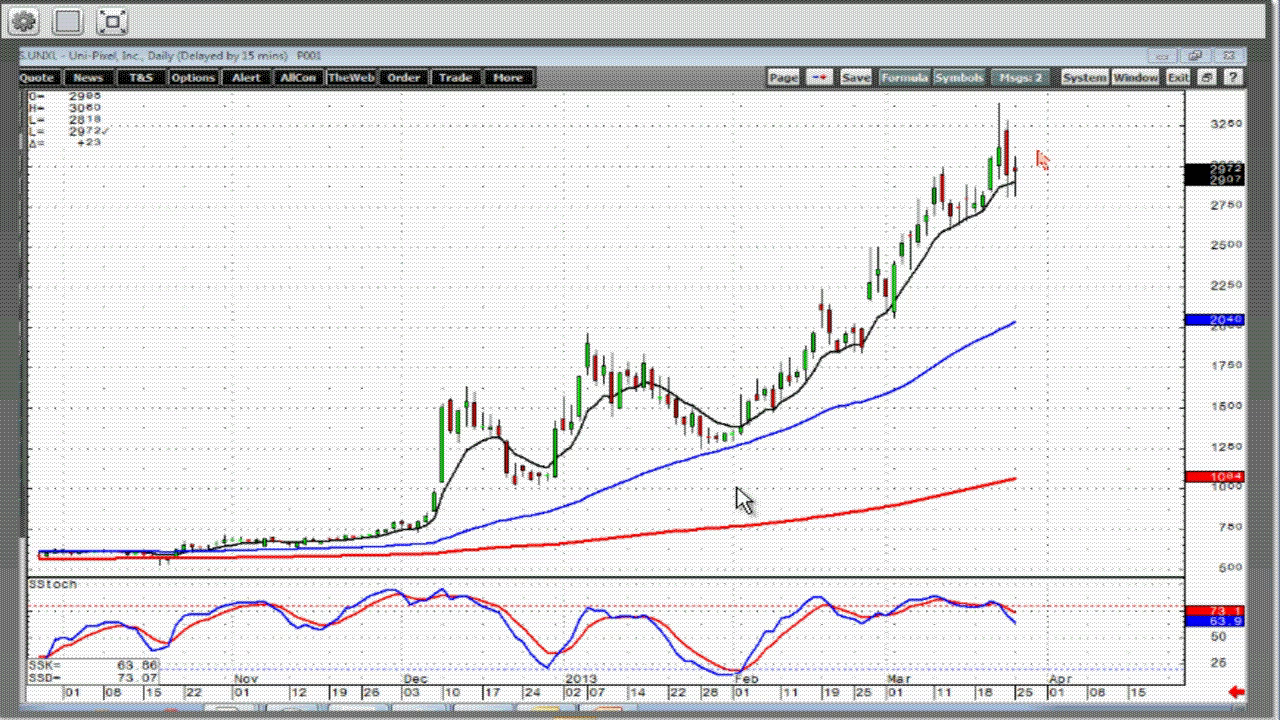